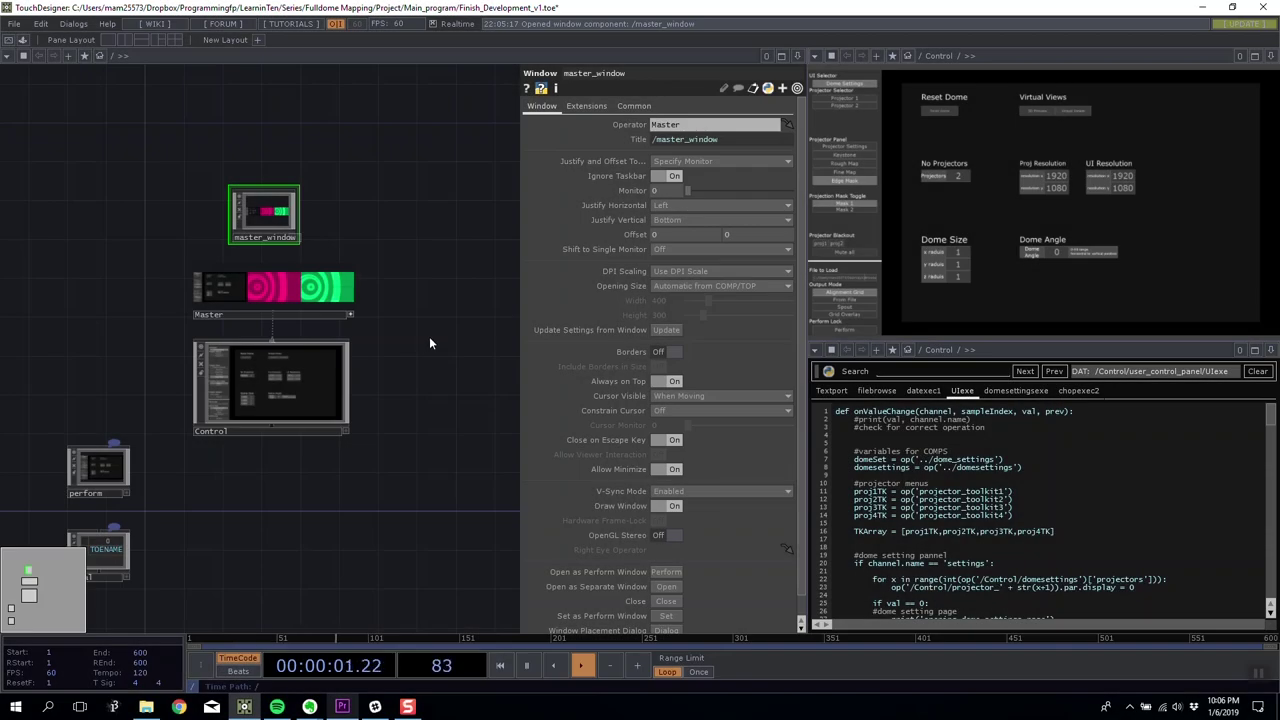
{"action": "left_click_drag", "start_coordinate": [443, 318], "coordinate": [462, 355]}
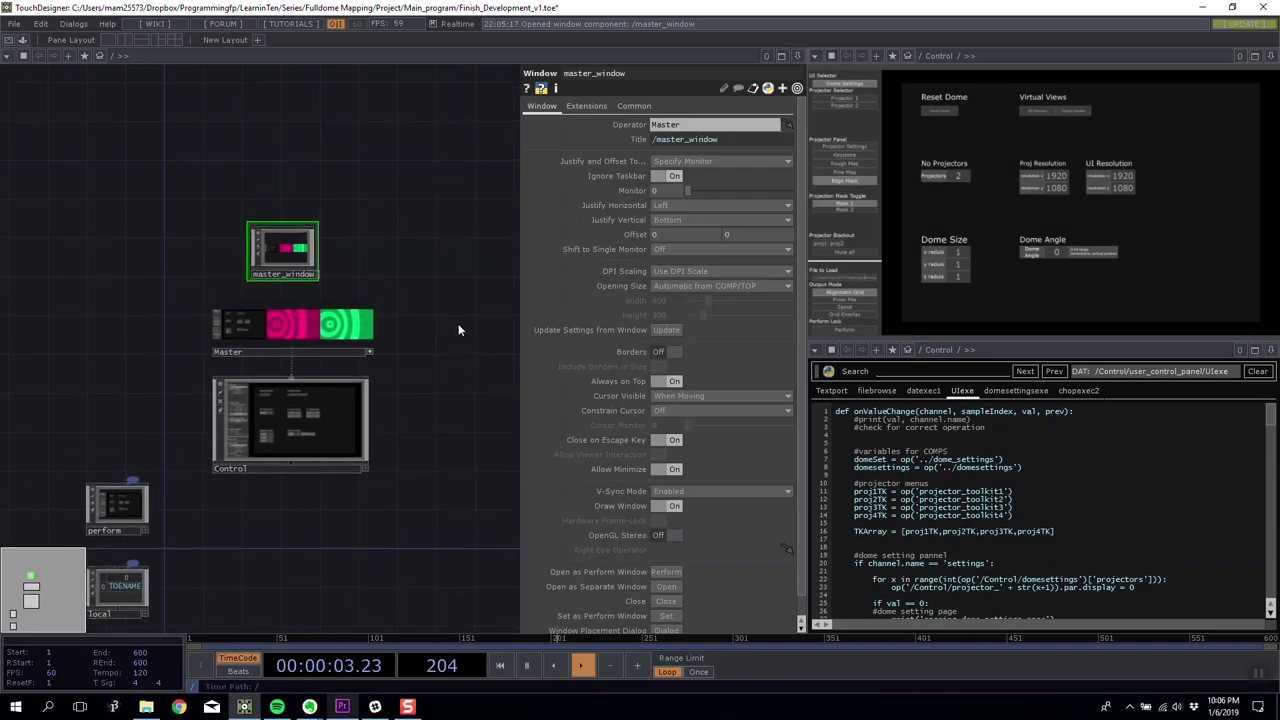
{"action": "left_click_drag", "start_coordinate": [375, 285], "coordinate": [385, 257]}
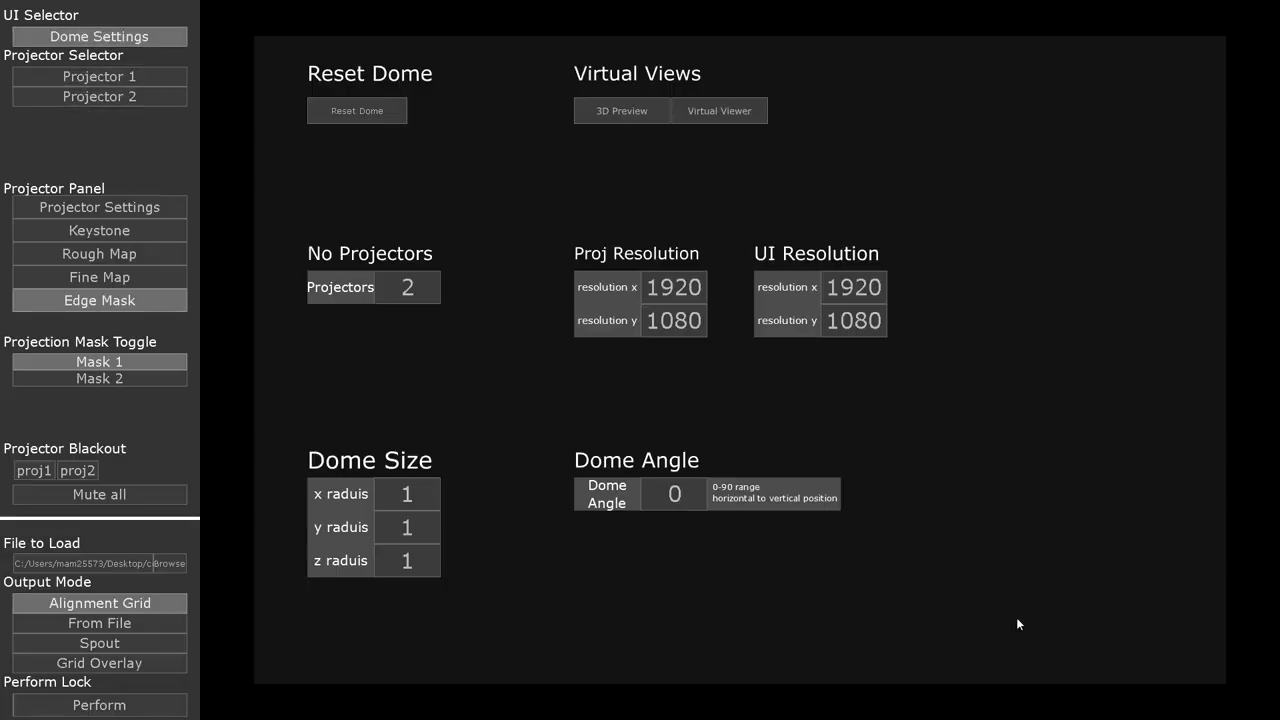
Step: Look through the settings and edge mask pages of Projector 1 and Projector 2, and return to the dome settings
{"action": "left_click", "coordinate": [138, 77]}
{"action": "left_click", "coordinate": [138, 97]}
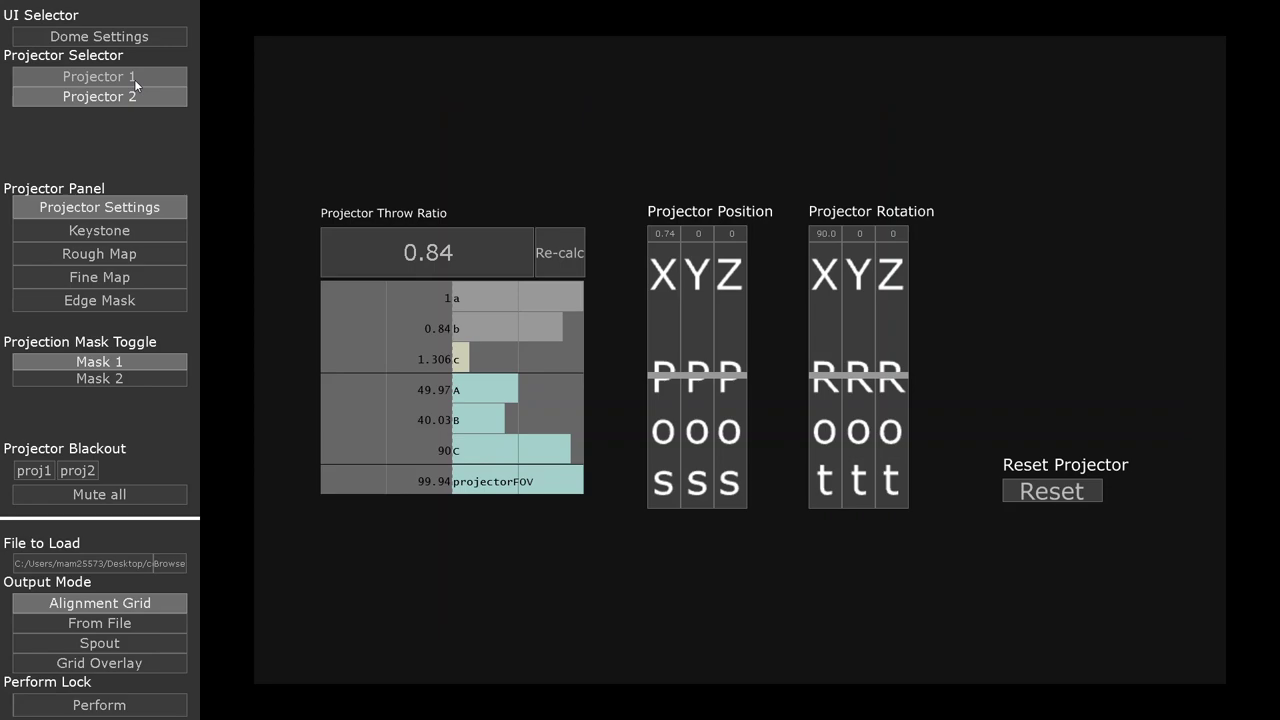
{"action": "left_click", "coordinate": [134, 79]}
{"action": "left_click", "coordinate": [142, 207]}
{"action": "left_click", "coordinate": [130, 300]}
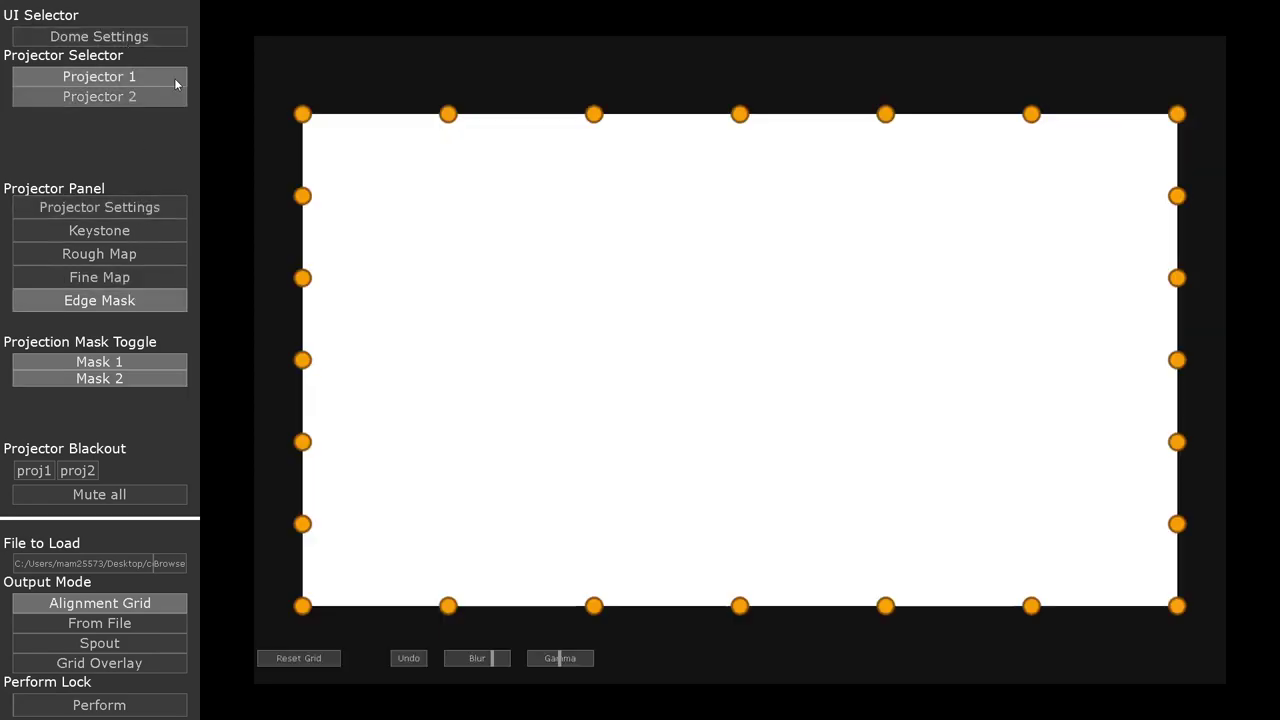
{"action": "left_click", "coordinate": [160, 36]}
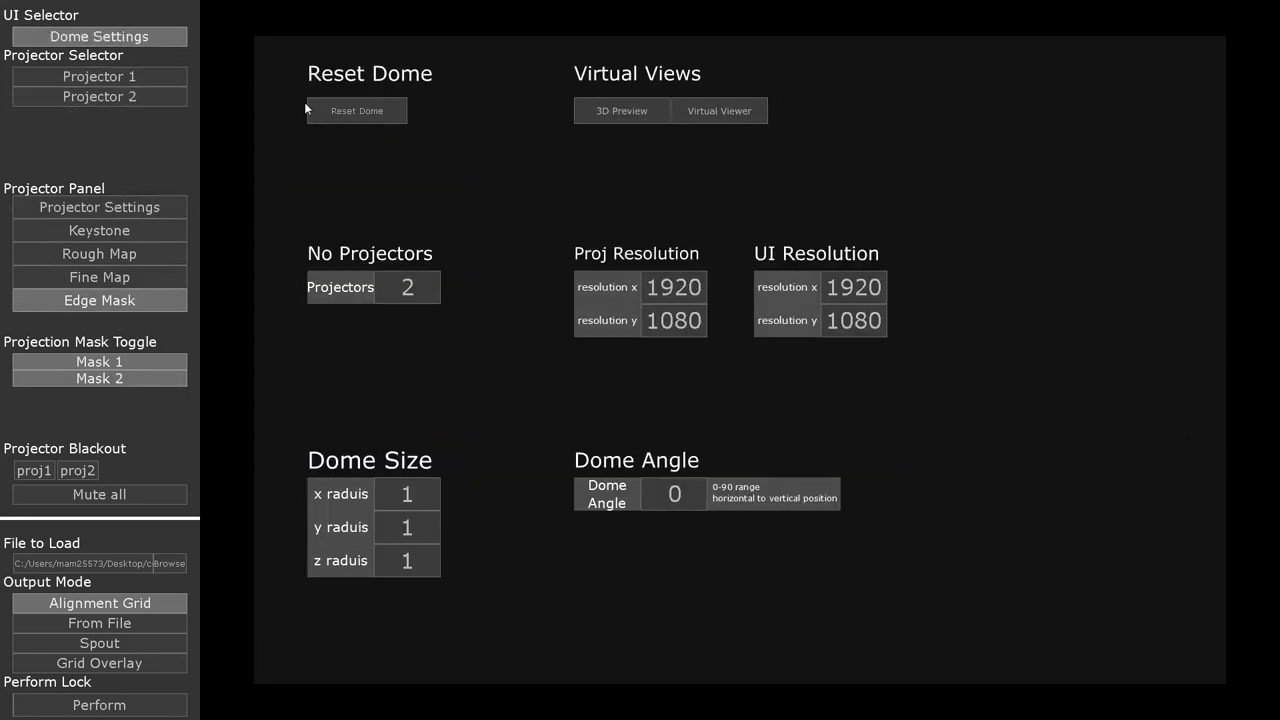
Step: Reset the dome settings
{"action": "left_click", "coordinate": [370, 118]}
{"action": "left_click", "coordinate": [393, 300]}
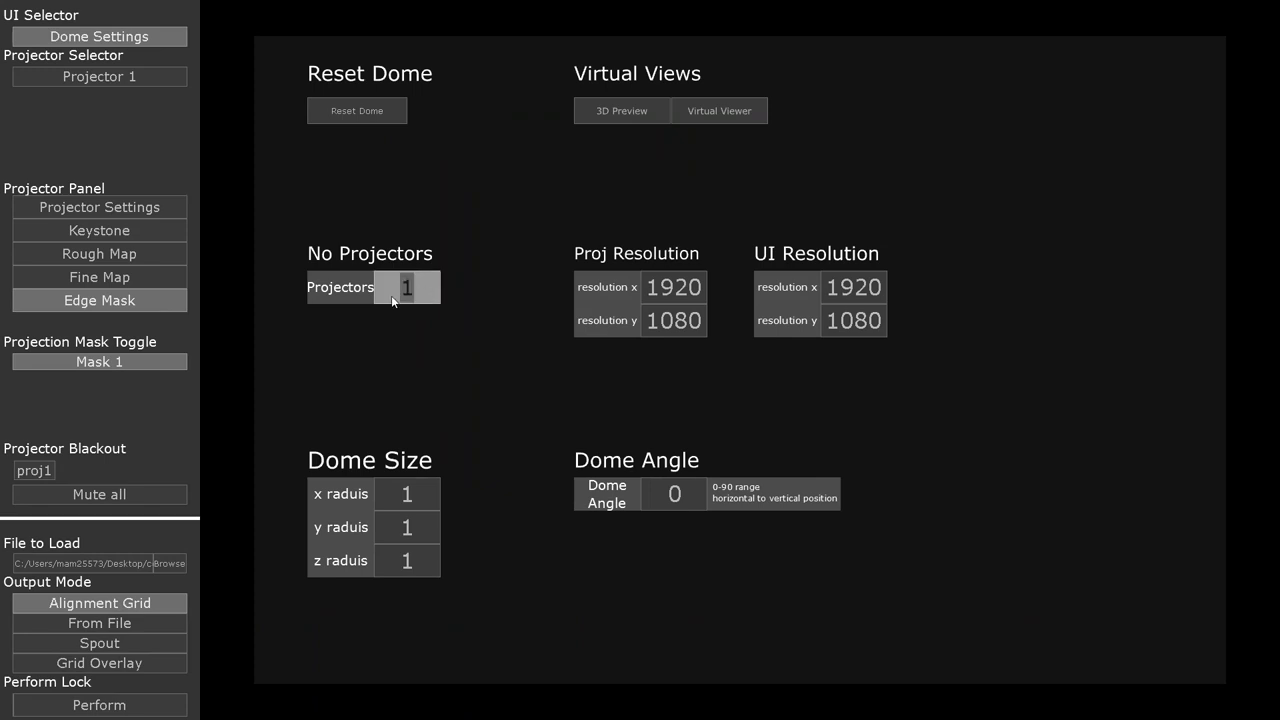
{"action": "left_click", "coordinate": [441, 209]}
Step: Open the 3D Preview and Virtual Viewer, enlarge both windows to examine the projection on the dome, and close them
{"action": "left_click", "coordinate": [622, 111]}
{"action": "left_click", "coordinate": [705, 112]}
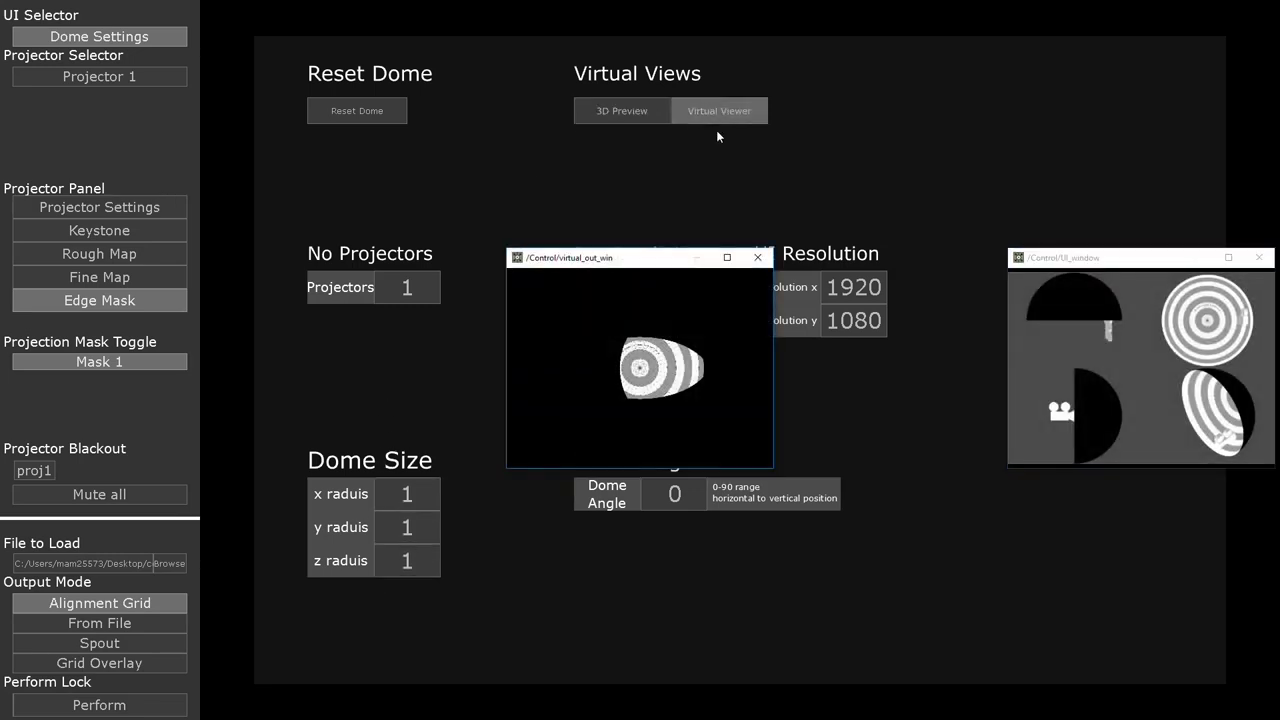
{"action": "left_click_drag", "start_coordinate": [678, 262], "coordinate": [588, 170]}
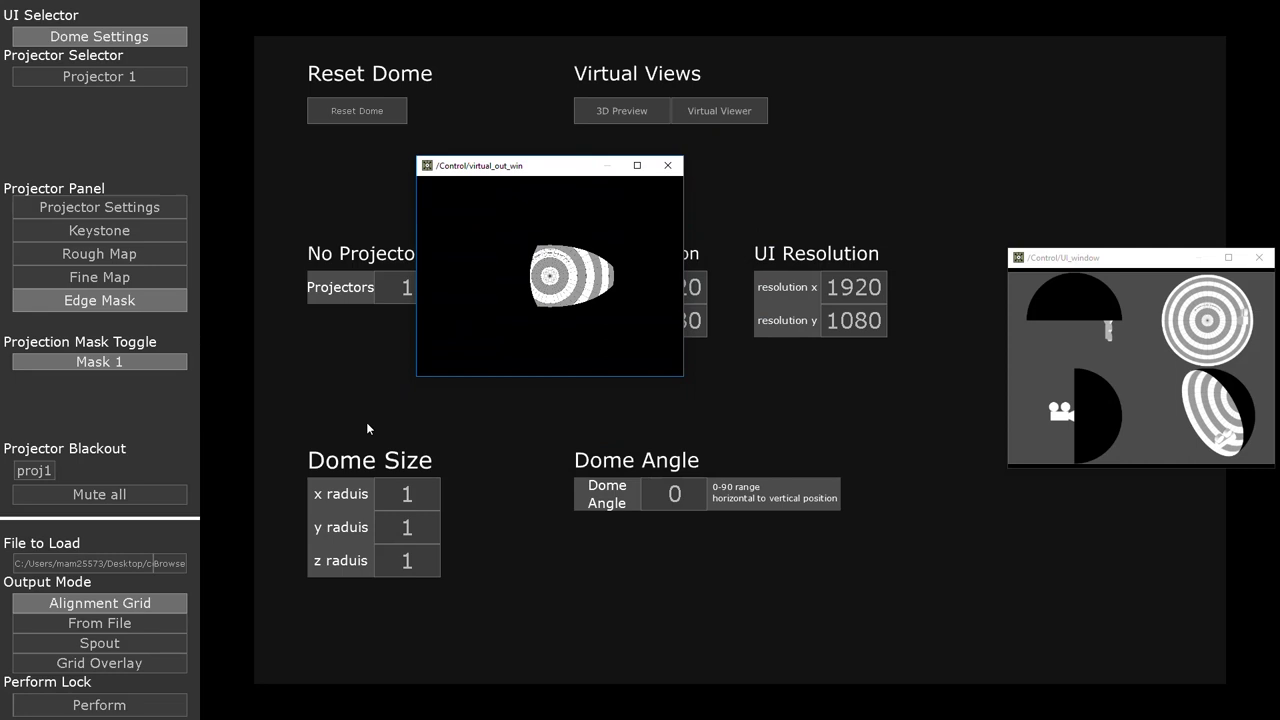
{"action": "left_click_drag", "start_coordinate": [416, 376], "coordinate": [57, 651]}
{"action": "left_click_drag", "start_coordinate": [478, 165], "coordinate": [468, 56]}
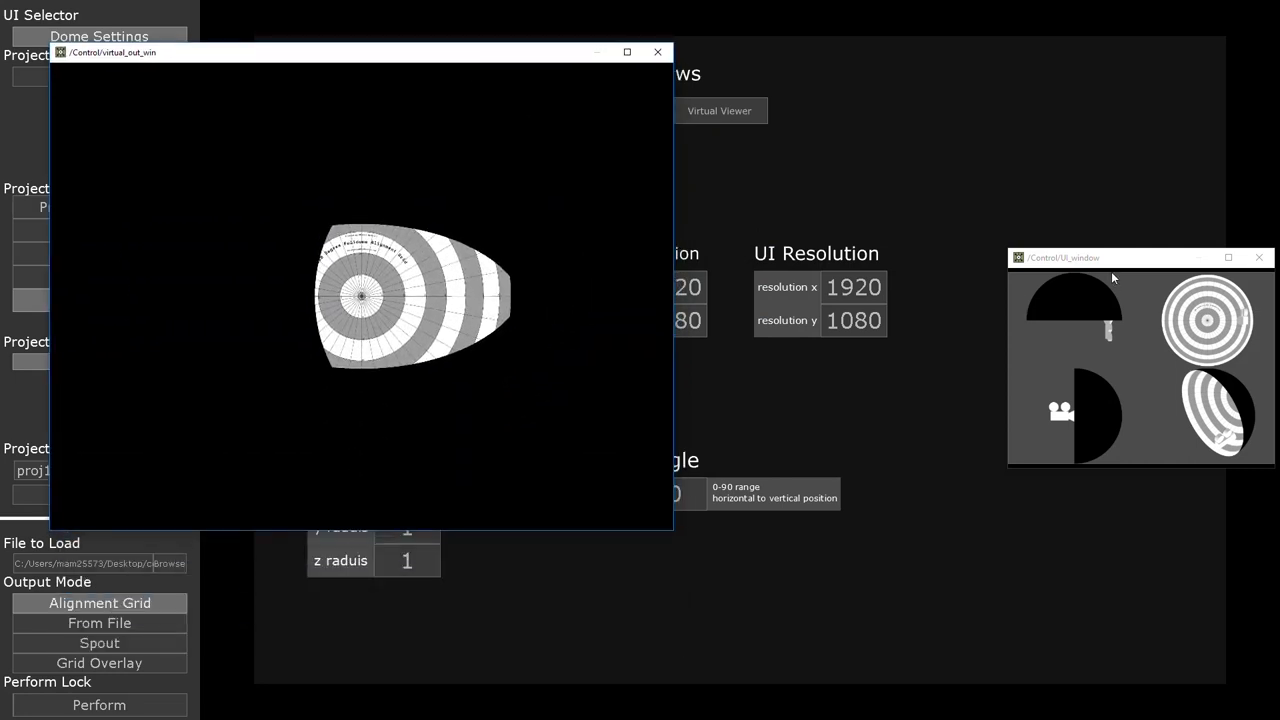
{"action": "left_click_drag", "start_coordinate": [1112, 278], "coordinate": [955, 127]}
{"action": "left_click_drag", "start_coordinate": [851, 332], "coordinate": [458, 622]}
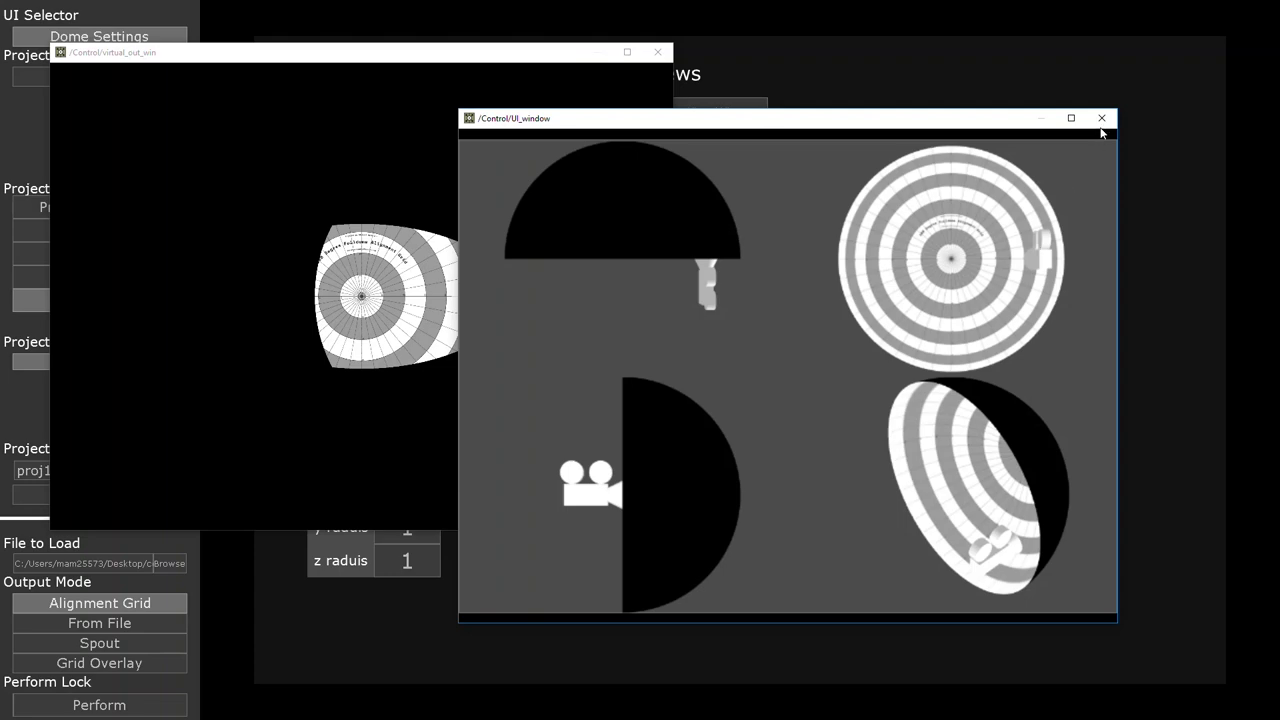
{"action": "left_click", "coordinate": [1101, 118]}
Step: Set the number of projectors to 2 and reopen the 3D Preview and Virtual Viewer, arranging their windows one above the other
{"action": "left_click_drag", "start_coordinate": [414, 284], "coordinate": [432, 205]}
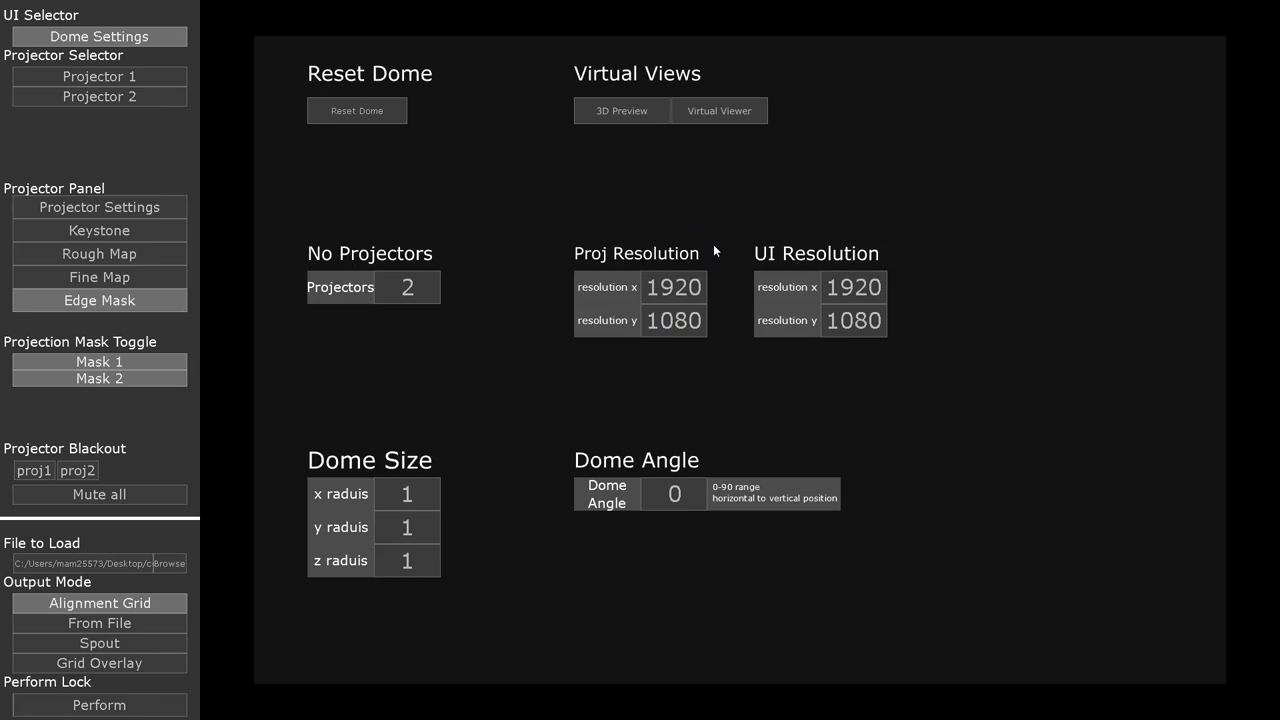
{"action": "left_click", "coordinate": [593, 114]}
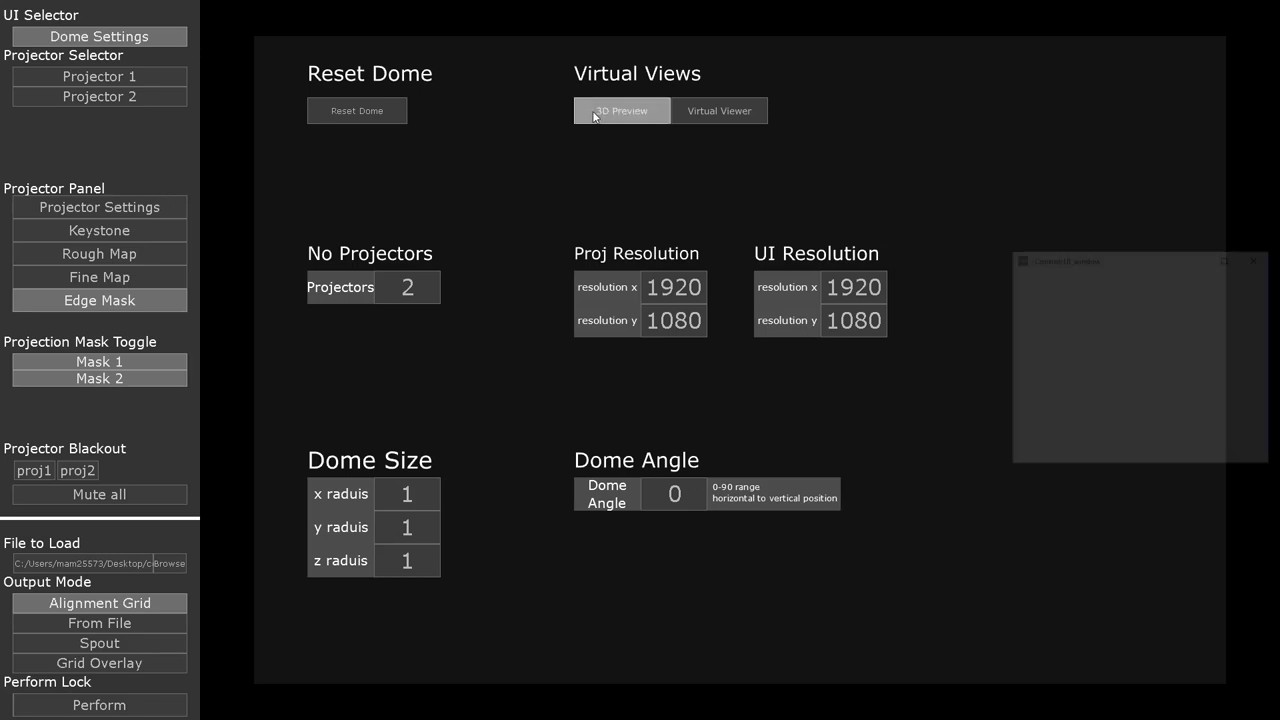
{"action": "left_click", "coordinate": [711, 112]}
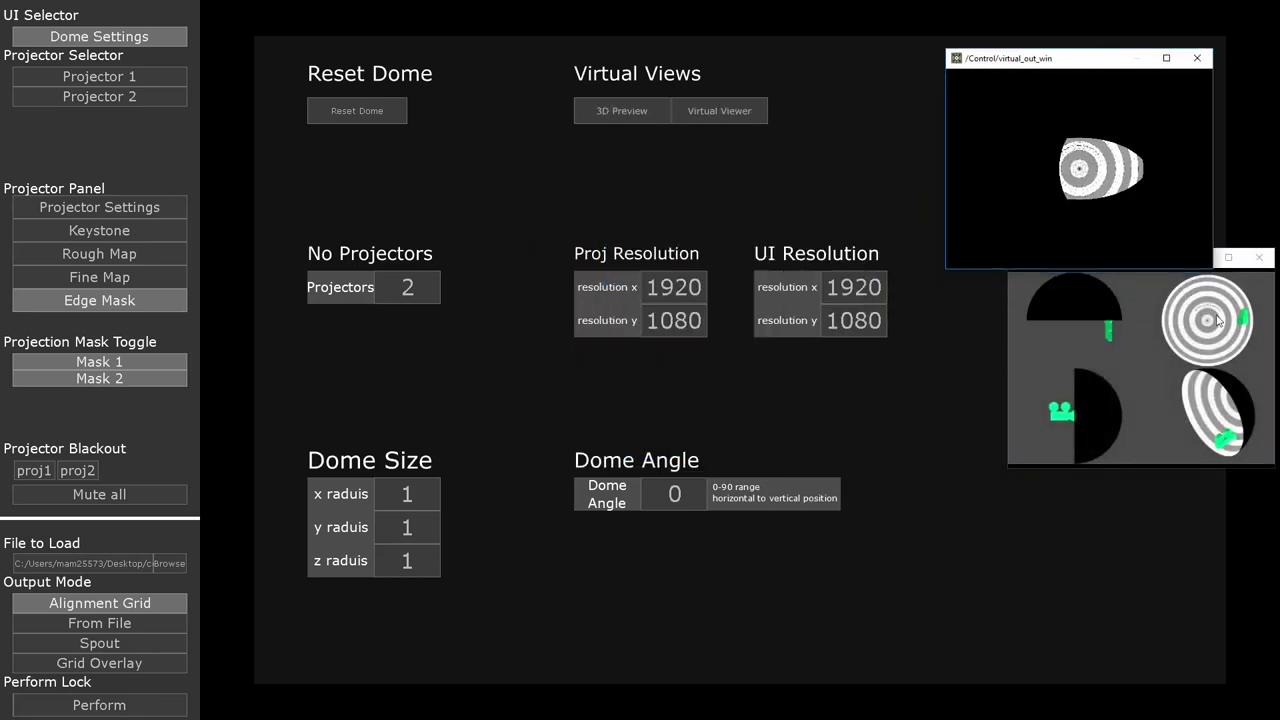
{"action": "left_click_drag", "start_coordinate": [1177, 264], "coordinate": [1128, 332]}
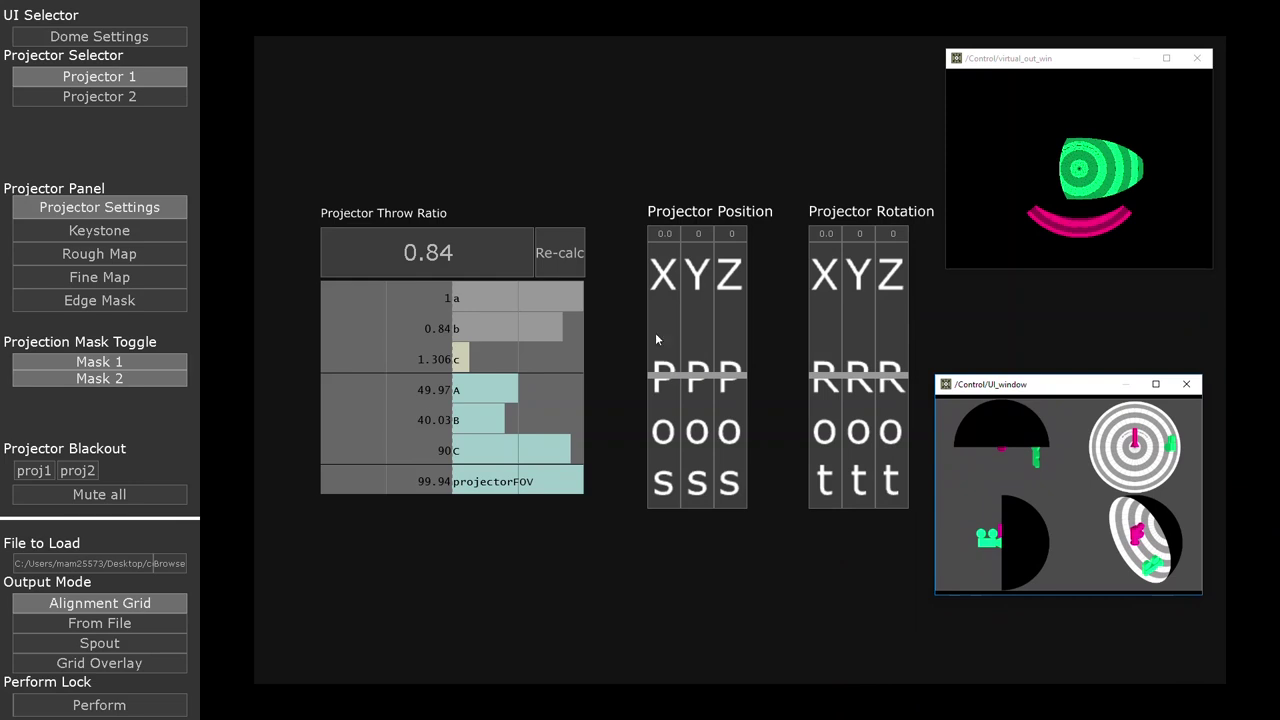
Step: Configure Projector 1 with position X 0.22, Y 0.17, Z 0.17, a recalculated throw ratio of 1 and an X rotation of about 42.79
{"action": "left_click_drag", "start_coordinate": [664, 375], "coordinate": [669, 318]}
{"action": "left_click_drag", "start_coordinate": [697, 375], "coordinate": [730, 325]}
{"action": "left_click", "coordinate": [426, 266]}
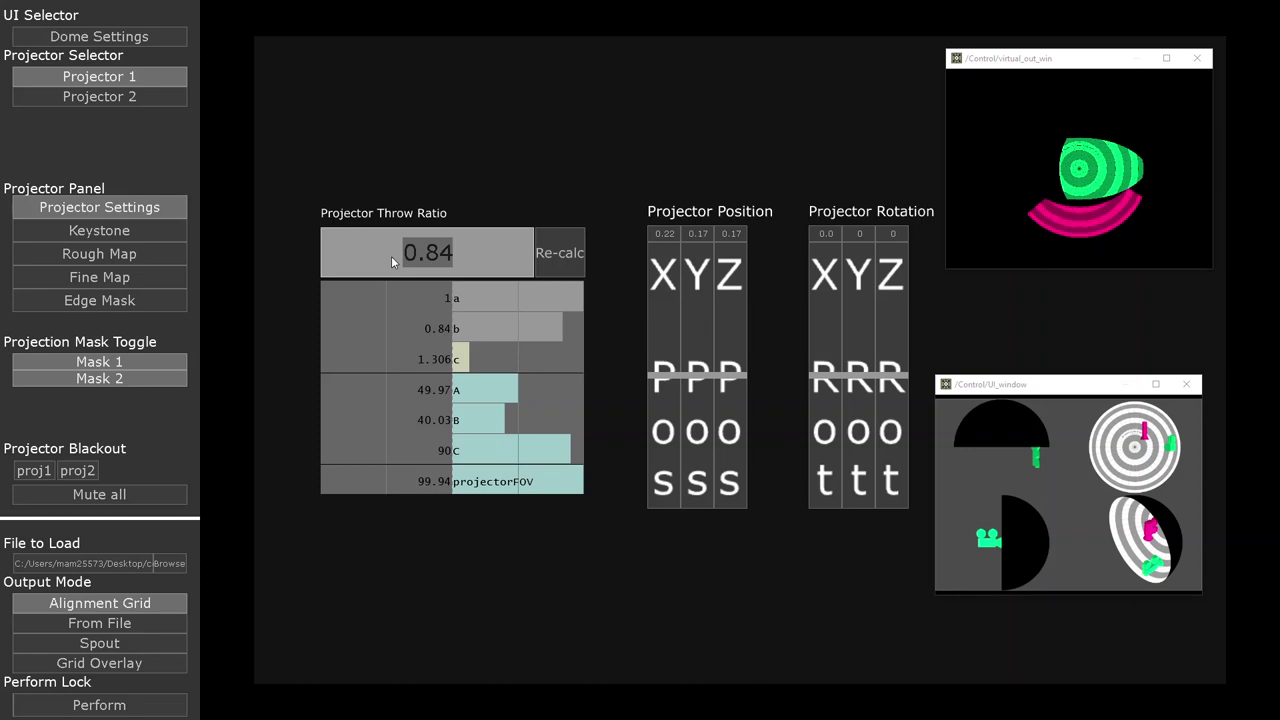
{"action": "type", "text": "1"}
{"action": "left_click", "coordinate": [562, 257]}
{"action": "left_click", "coordinate": [829, 258]}
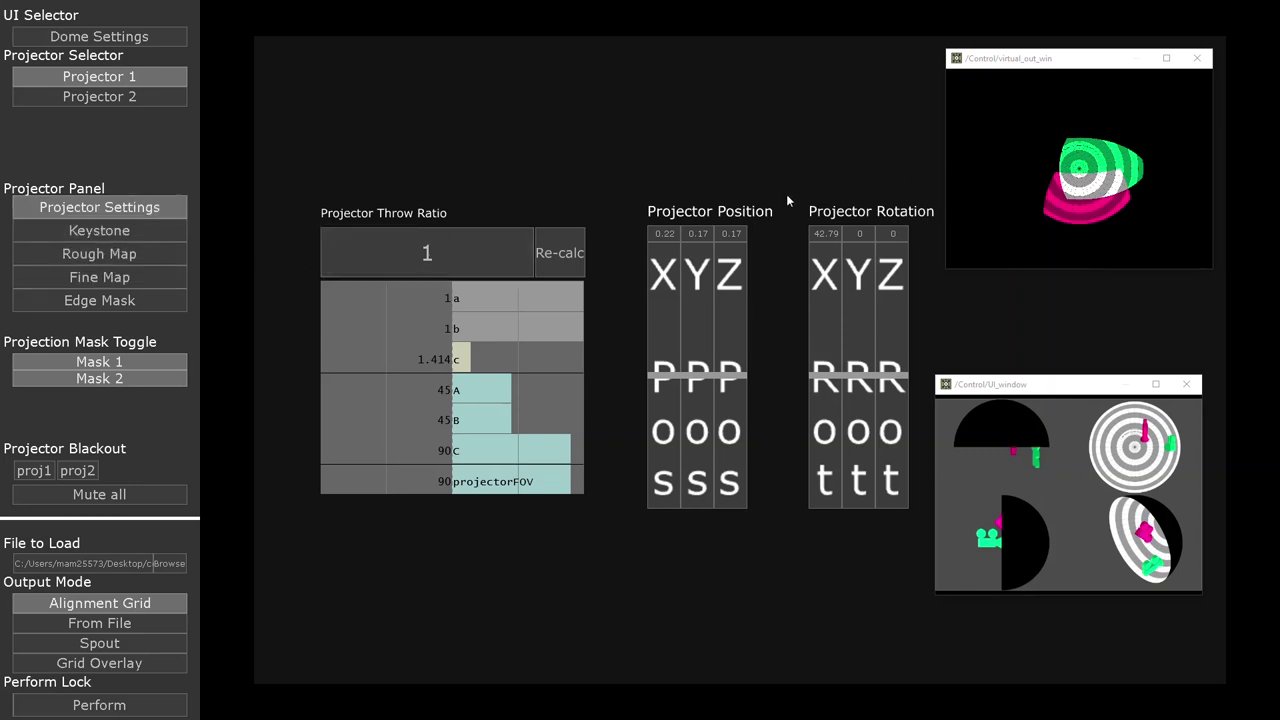
Step: Keystone Projector 1's image by pulling its upper-left and lower-left corners slightly inward
{"action": "left_click", "coordinate": [102, 233]}
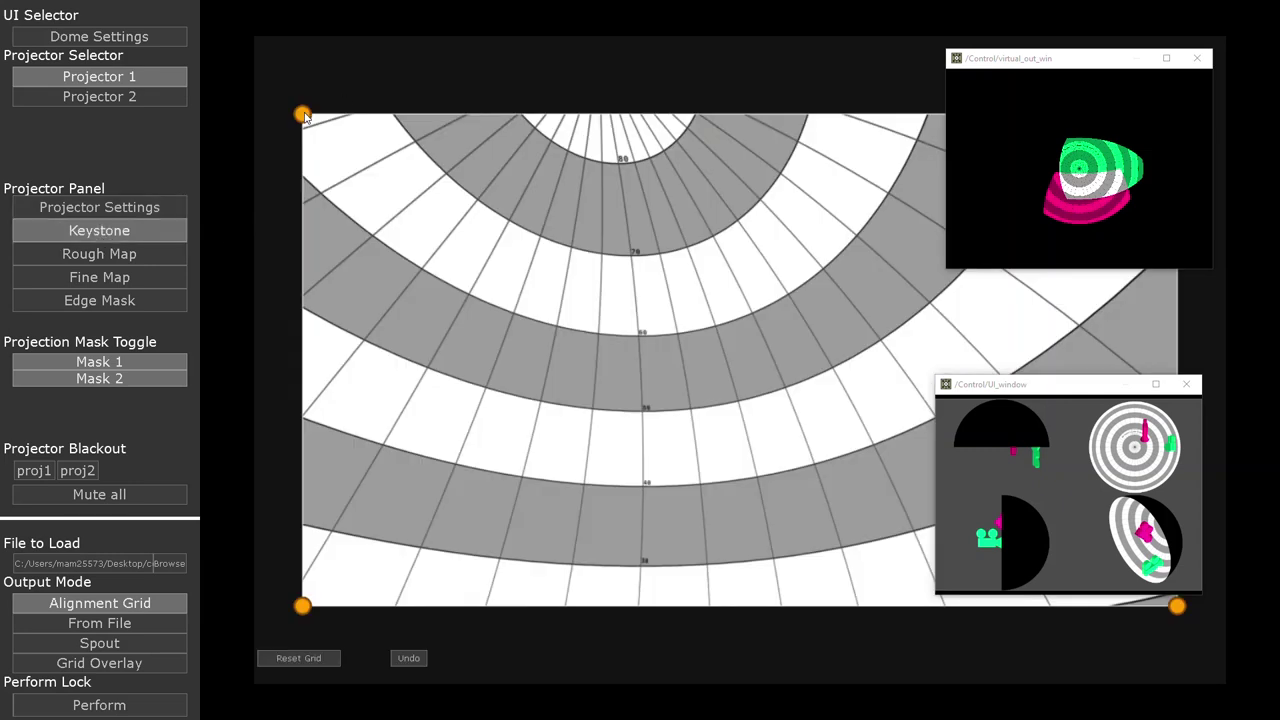
{"action": "mouse_move", "coordinate": [305, 117]}
{"action": "left_mouse_down"}
{"action": "mouse_move", "coordinate": [400, 157]}
{"action": "mouse_move", "coordinate": [324, 124]}
{"action": "left_mouse_up"}
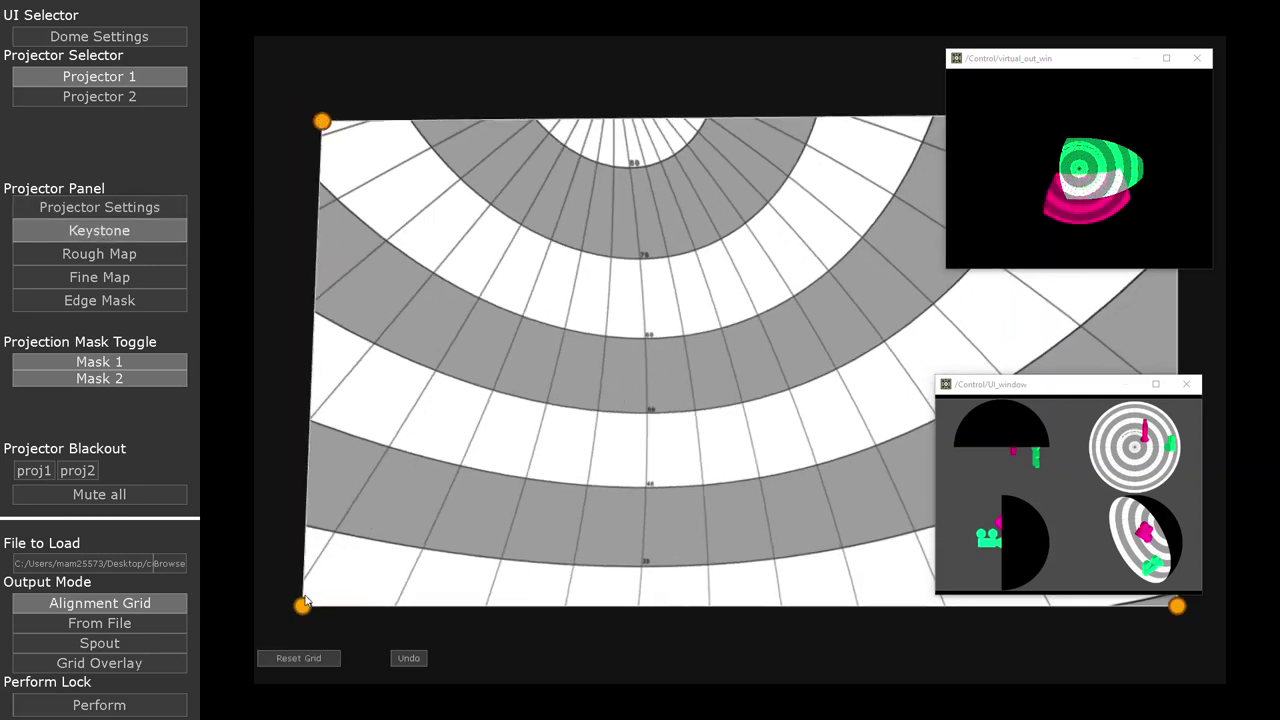
{"action": "left_click_drag", "start_coordinate": [303, 603], "coordinate": [341, 578]}
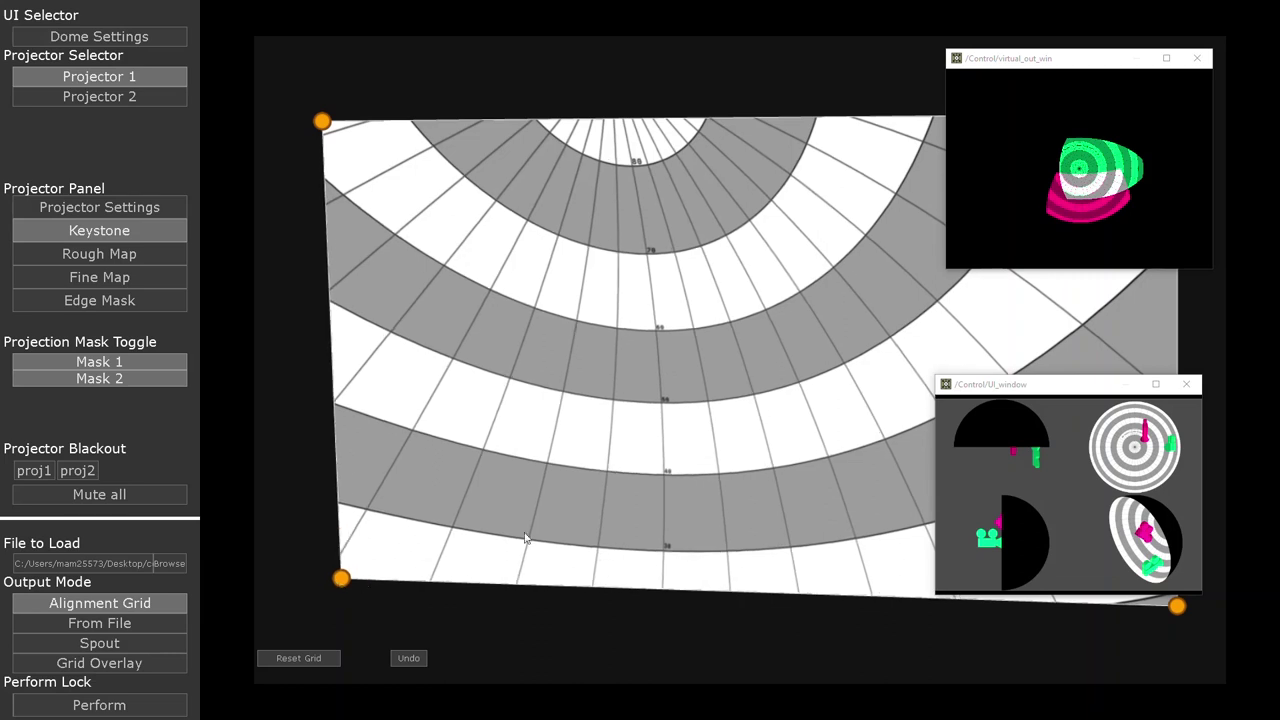
Step: Warp Projector 1's image with the rough map by shifting four interior grid points slightly down and to the right
{"action": "left_click", "coordinate": [82, 255]}
{"action": "mouse_move", "coordinate": [448, 238]}
{"action": "left_mouse_down"}
{"action": "mouse_move", "coordinate": [457, 257]}
{"action": "mouse_move", "coordinate": [450, 247]}
{"action": "left_mouse_up"}
{"action": "left_click_drag", "start_coordinate": [594, 238], "coordinate": [597, 268]}
{"action": "left_click_drag", "start_coordinate": [594, 360], "coordinate": [608, 363]}
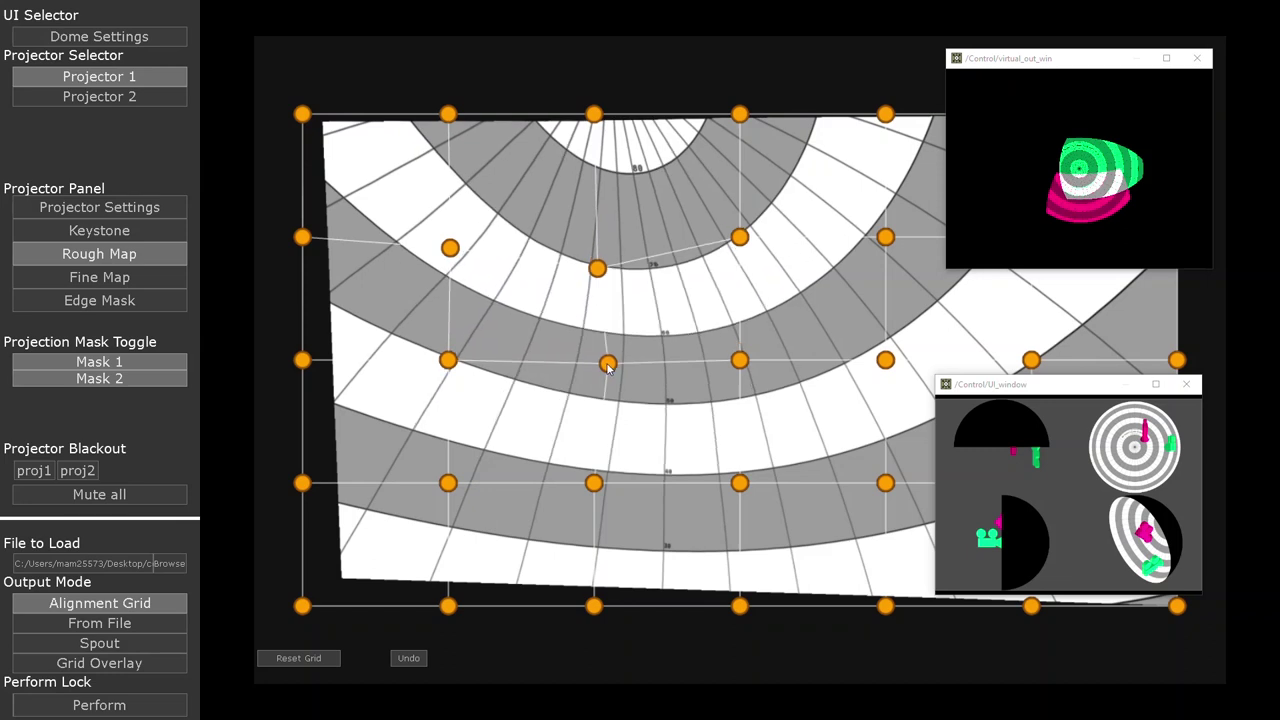
{"action": "left_click_drag", "start_coordinate": [740, 238], "coordinate": [745, 249]}
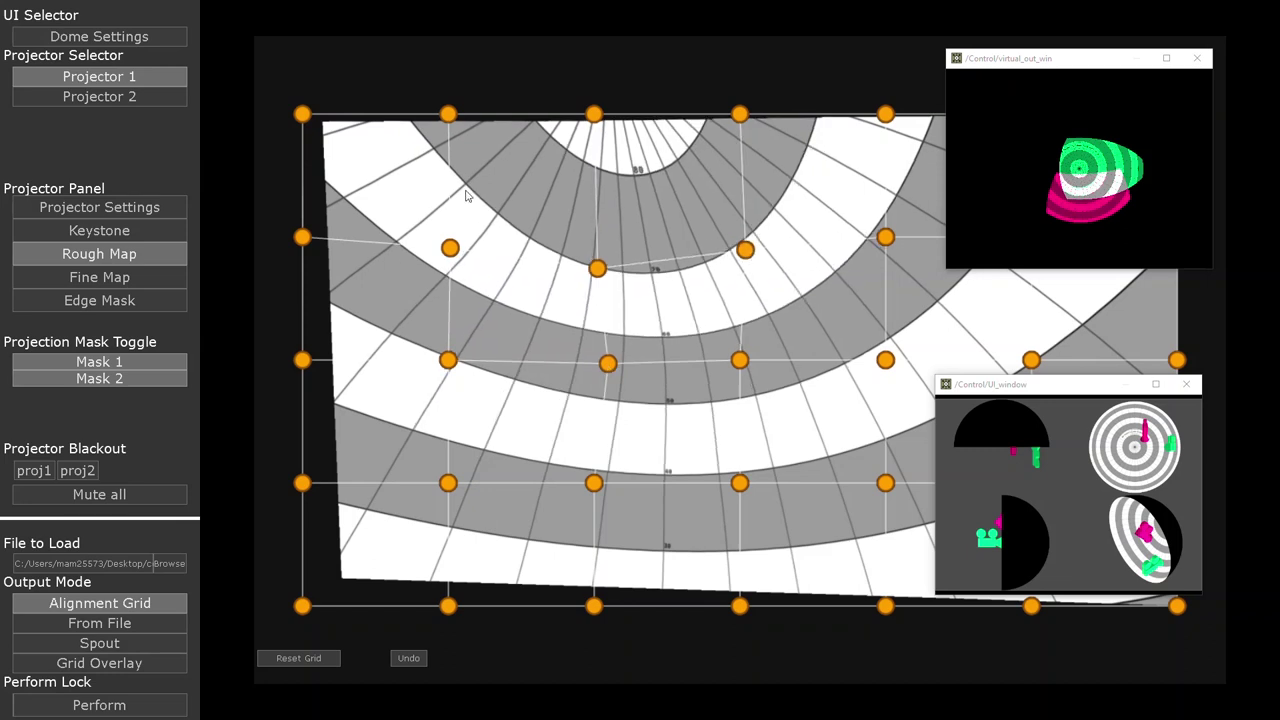
Step: Refine Projector 1's warp with the fine map by nudging two neighbouring grid points near the upper centre
{"action": "left_click", "coordinate": [106, 280]}
{"action": "left_click_drag", "start_coordinate": [571, 224], "coordinate": [571, 224]}
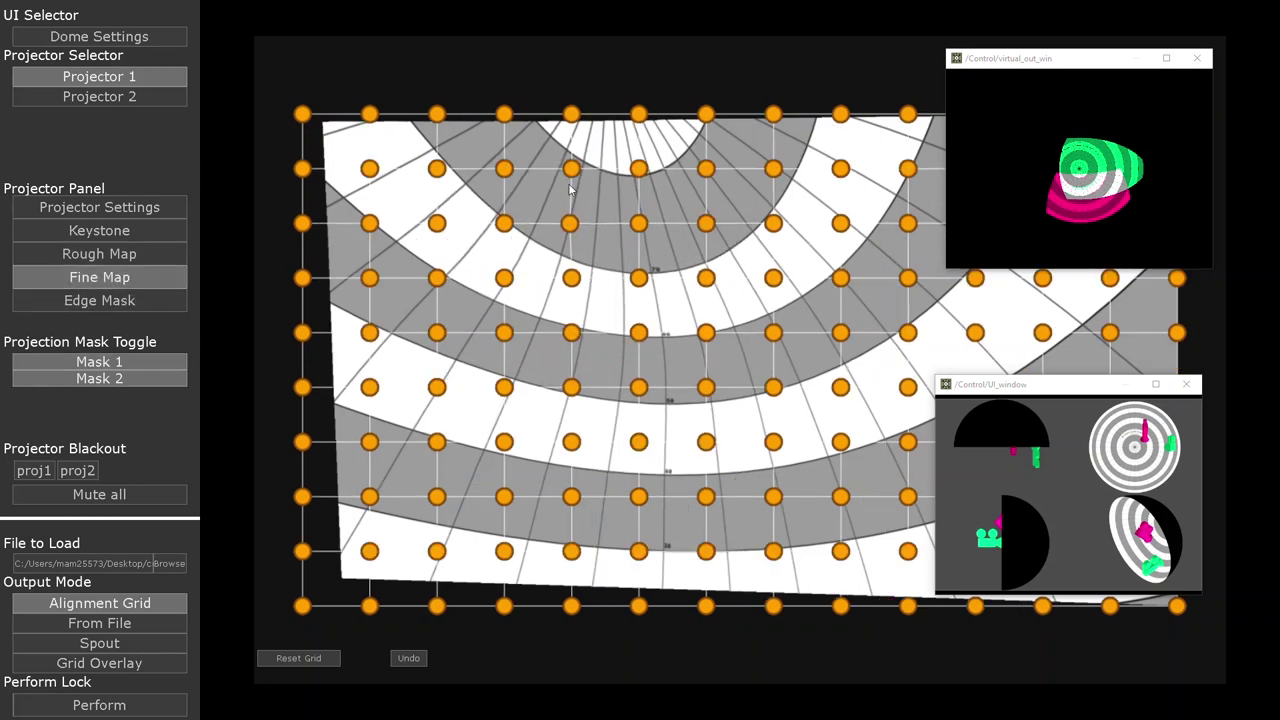
{"action": "left_click_drag", "start_coordinate": [571, 168], "coordinate": [579, 171]}
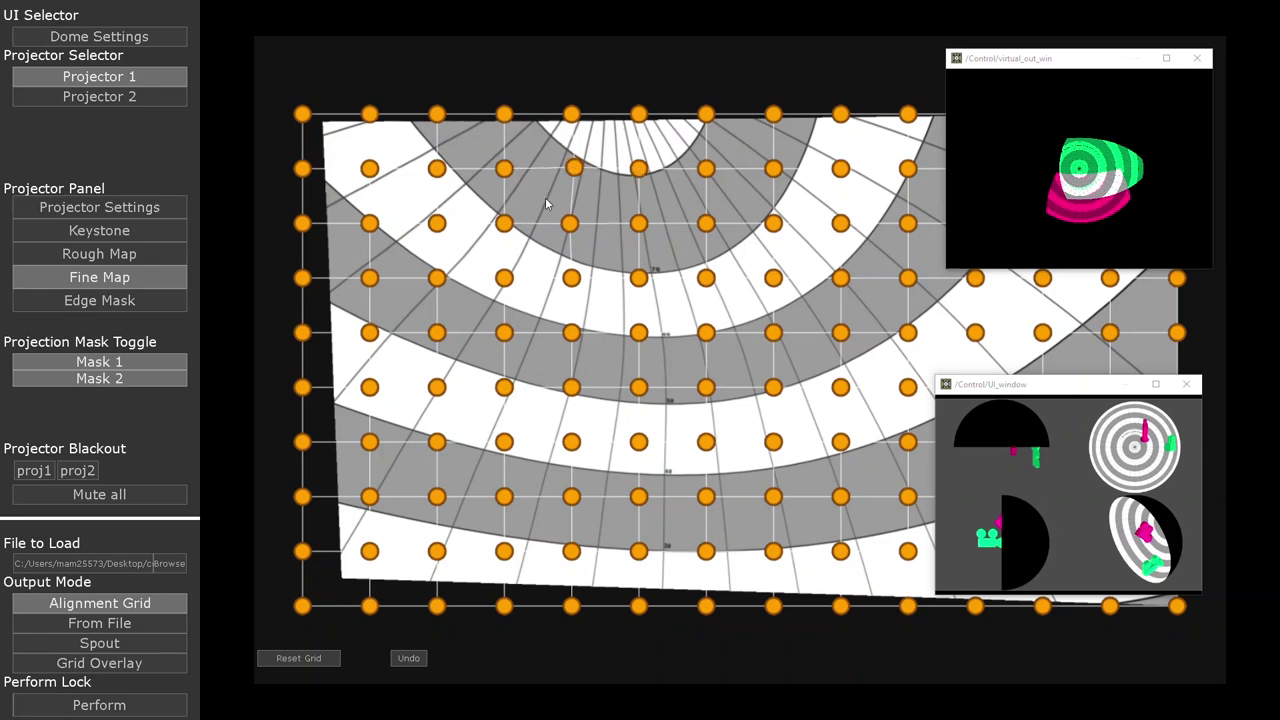
Step: Reshape Projector 1's edge mask by pulling its upper-edge points down, and soften it with maximum blur and minimum gamma
{"action": "left_click", "coordinate": [128, 300]}
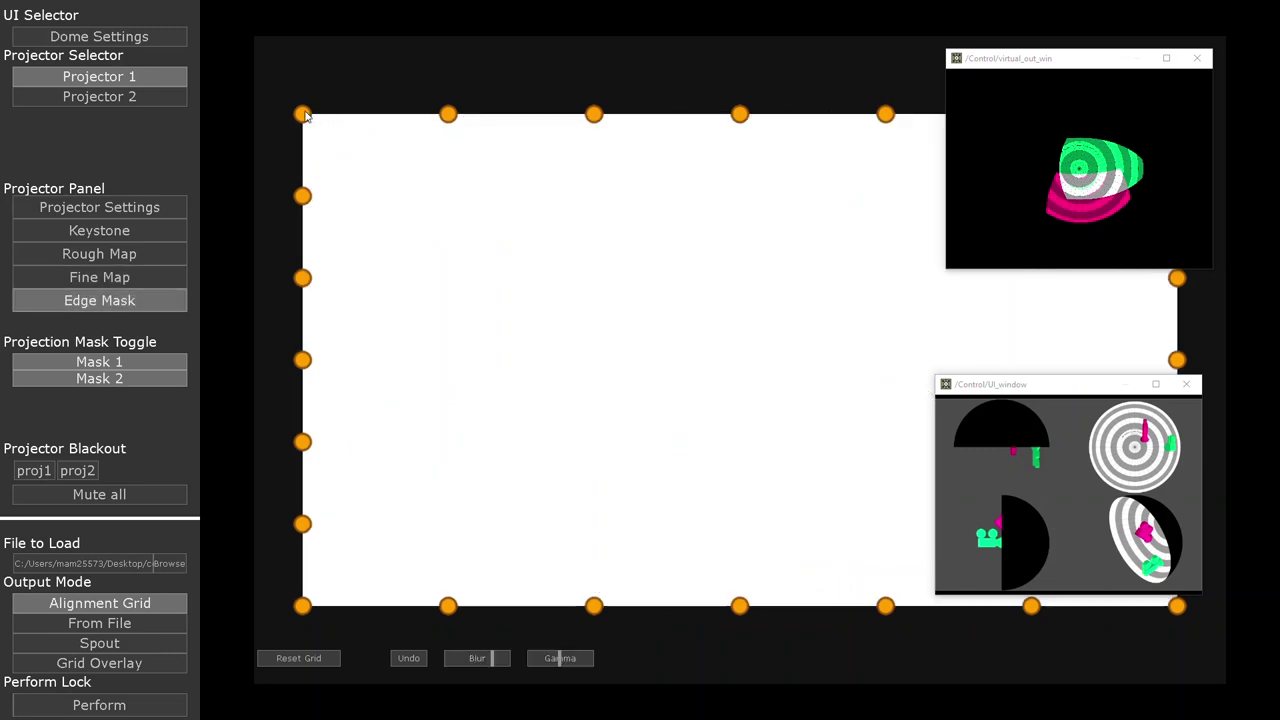
{"action": "left_click_drag", "start_coordinate": [303, 114], "coordinate": [402, 163]}
{"action": "left_click_drag", "start_coordinate": [448, 114], "coordinate": [461, 201]}
{"action": "left_click_drag", "start_coordinate": [594, 114], "coordinate": [595, 183]}
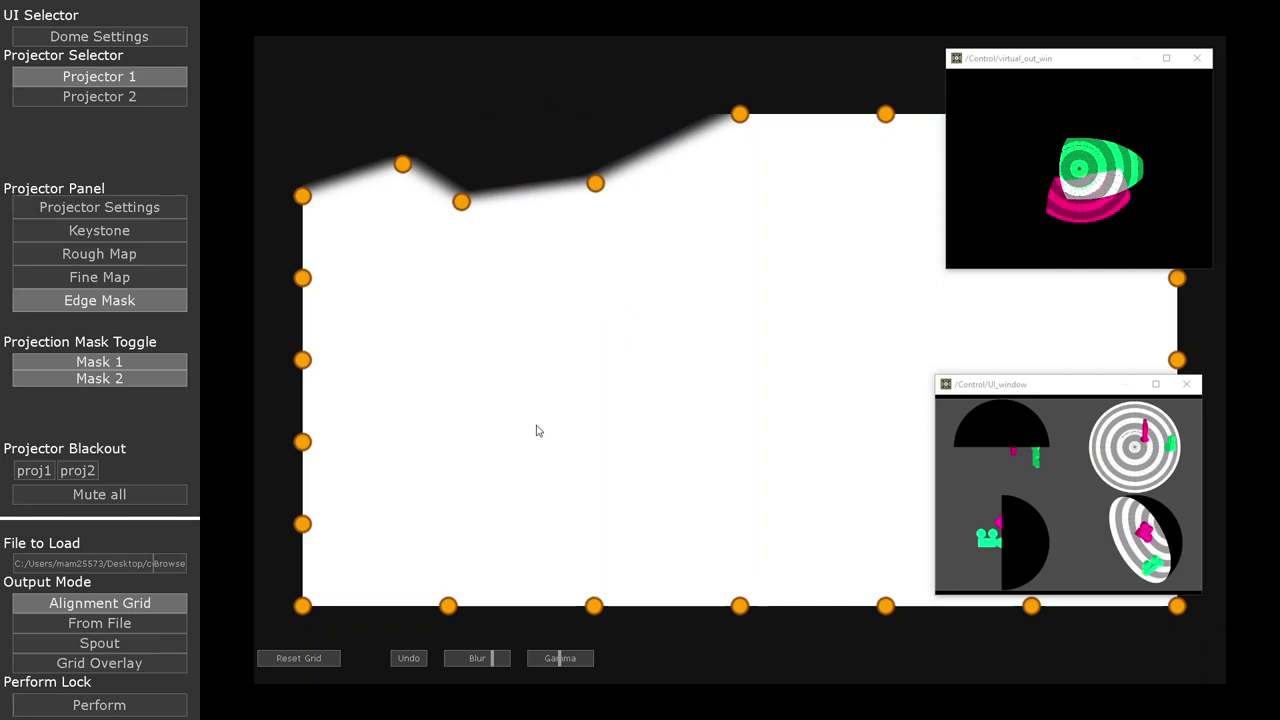
{"action": "mouse_move", "coordinate": [494, 657]}
{"action": "left_mouse_down"}
{"action": "mouse_move", "coordinate": [603, 663]}
{"action": "mouse_move", "coordinate": [519, 657]}
{"action": "left_mouse_up"}
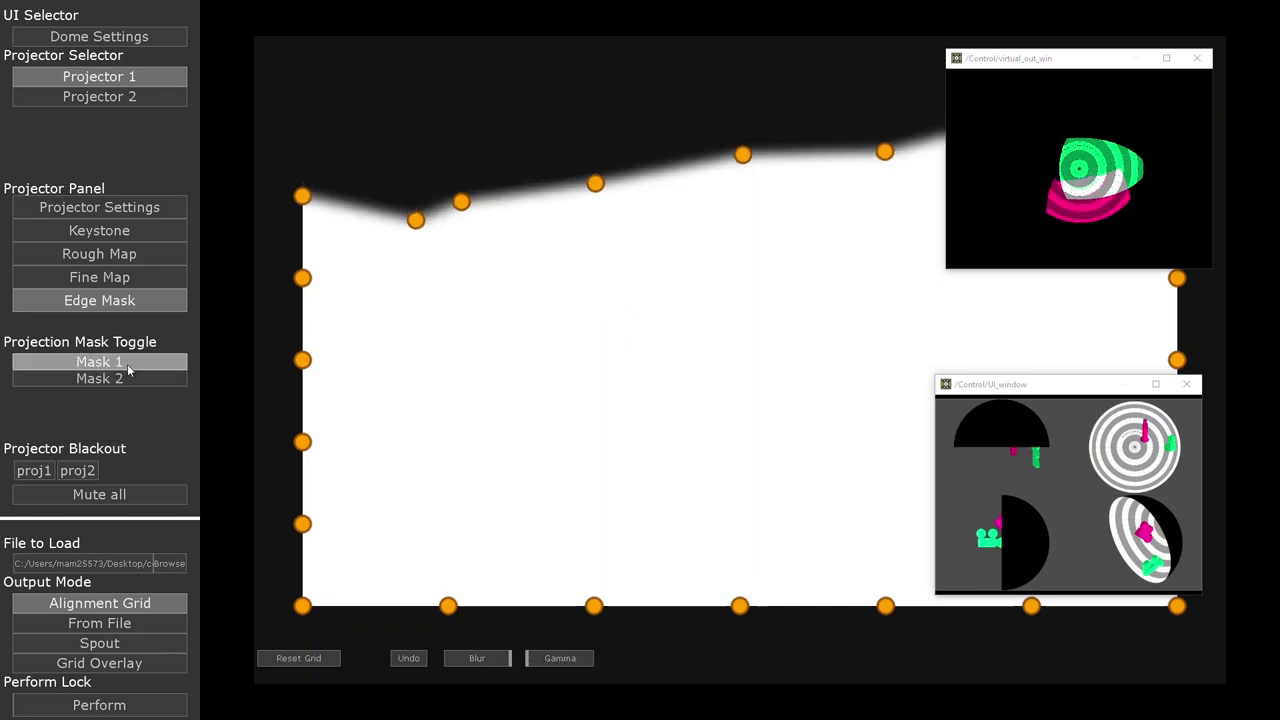
Step: Toggle the projection masks to leave only Mask 2 enabled, and shift the upper-edge mask point beside the left corner point to the right
{"action": "left_click", "coordinate": [123, 366]}
{"action": "left_click", "coordinate": [123, 366]}
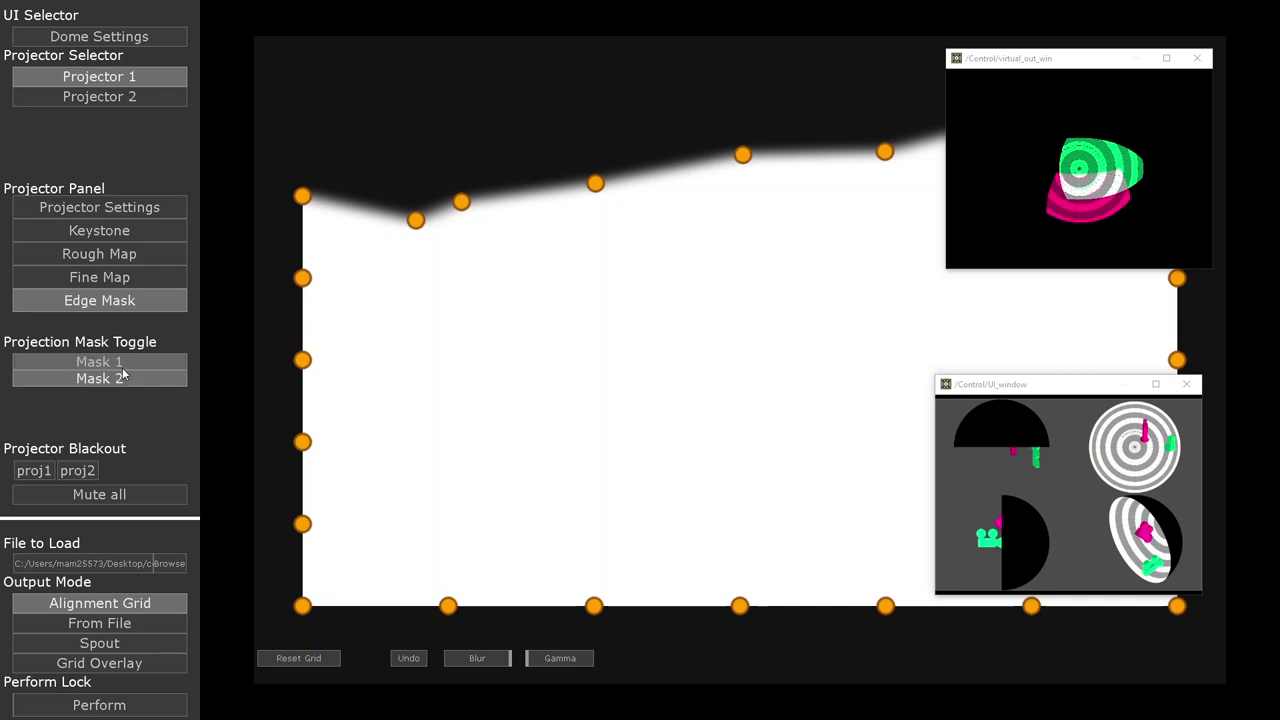
{"action": "left_click", "coordinate": [127, 377]}
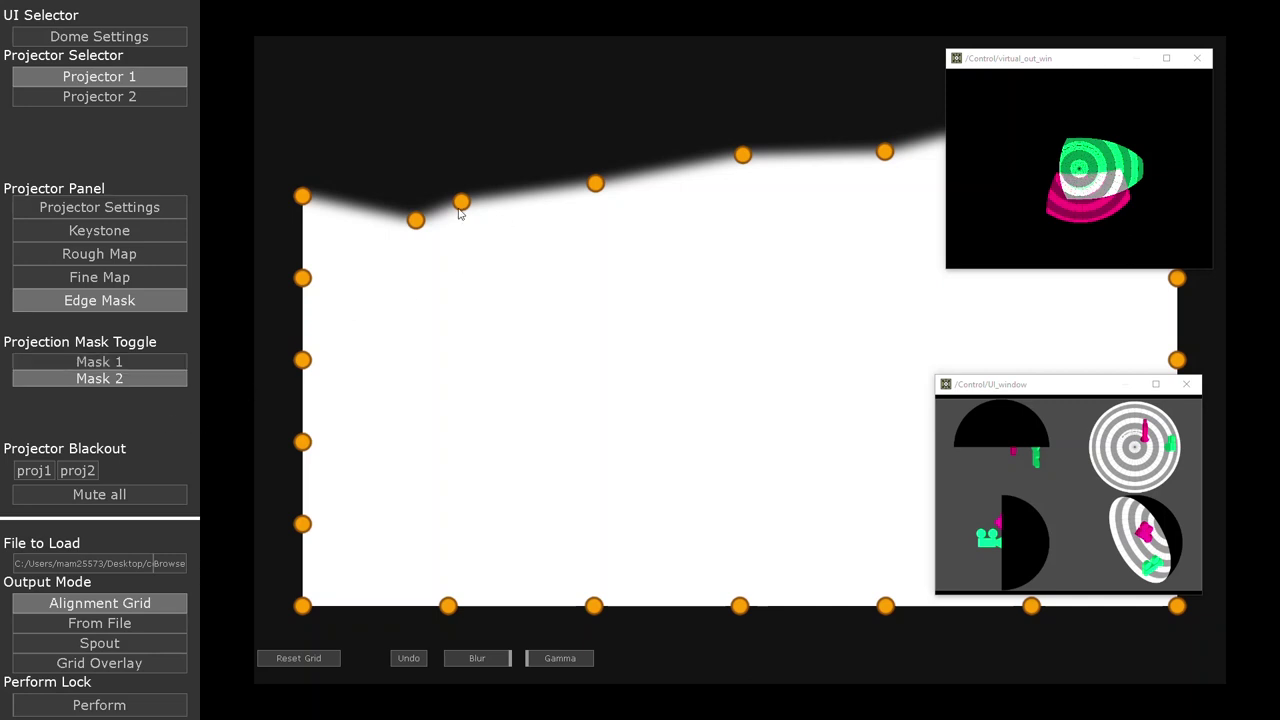
{"action": "left_click_drag", "start_coordinate": [461, 203], "coordinate": [499, 206]}
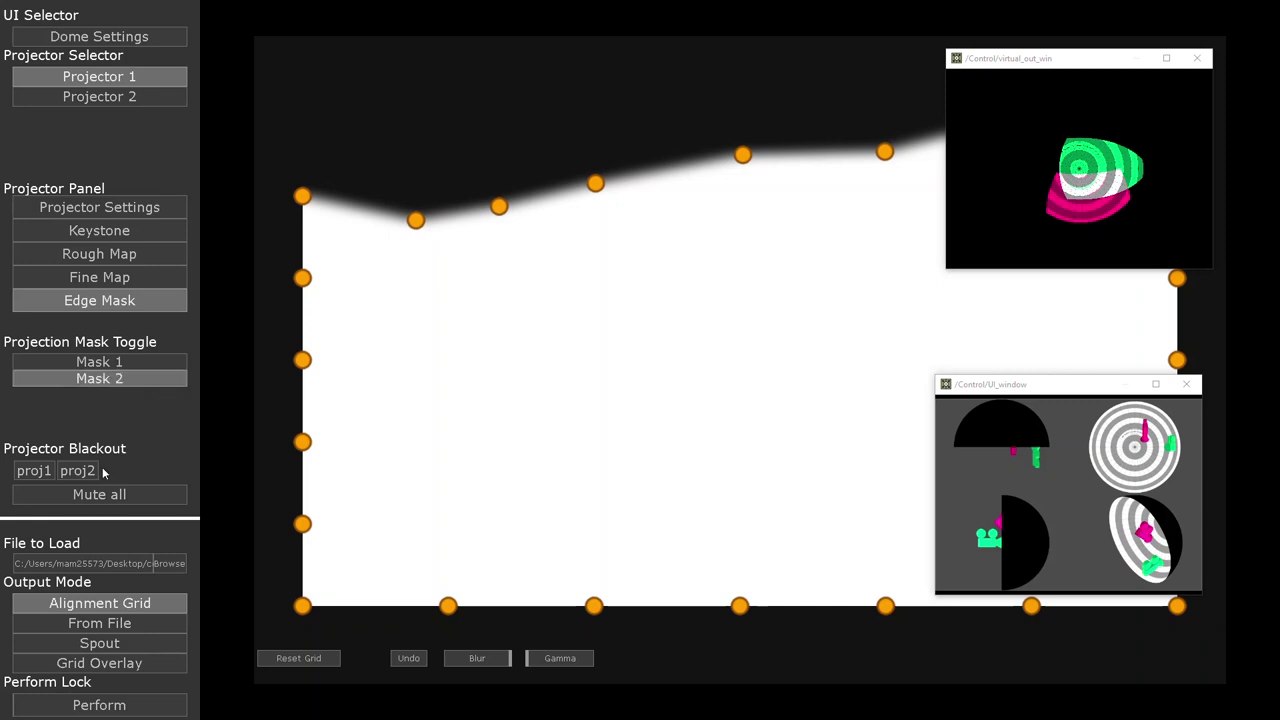
Step: Toggle the blackout of Projector 1 and Projector 2, and try muting all projectors at once
{"action": "left_click", "coordinate": [44, 472]}
{"action": "left_click", "coordinate": [78, 472]}
{"action": "left_click", "coordinate": [50, 491]}
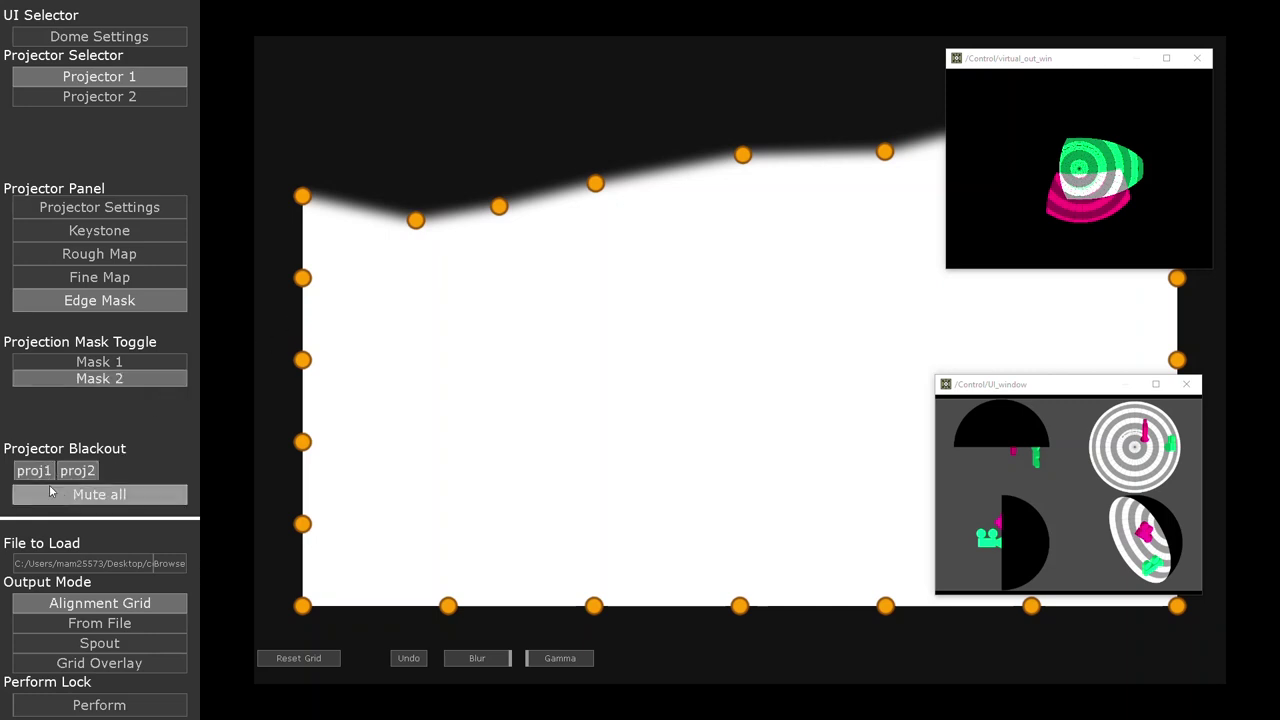
Step: Switch the output mode to From File and load a different file from the C:/Program Files/Derivative folder
{"action": "left_click", "coordinate": [109, 631]}
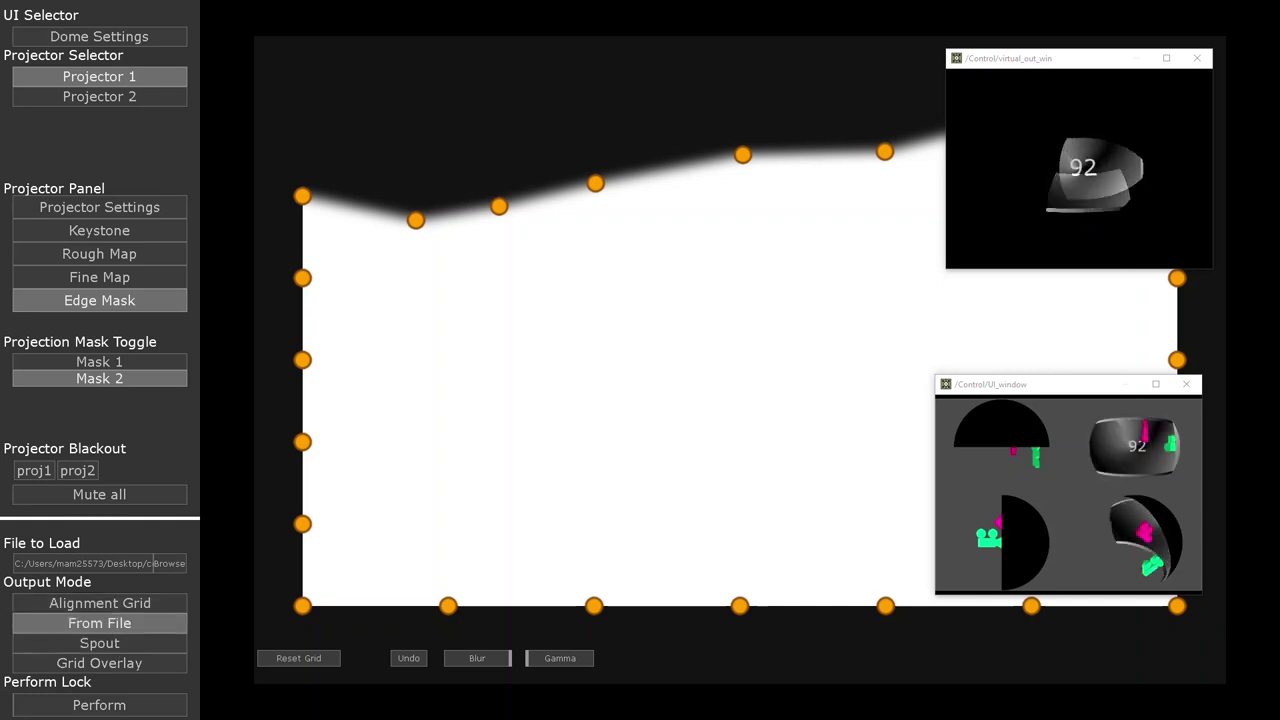
{"action": "left_click", "coordinate": [170, 563]}
{"action": "left_click", "coordinate": [600, 172]}
{"action": "double_click", "coordinate": [590, 175]}
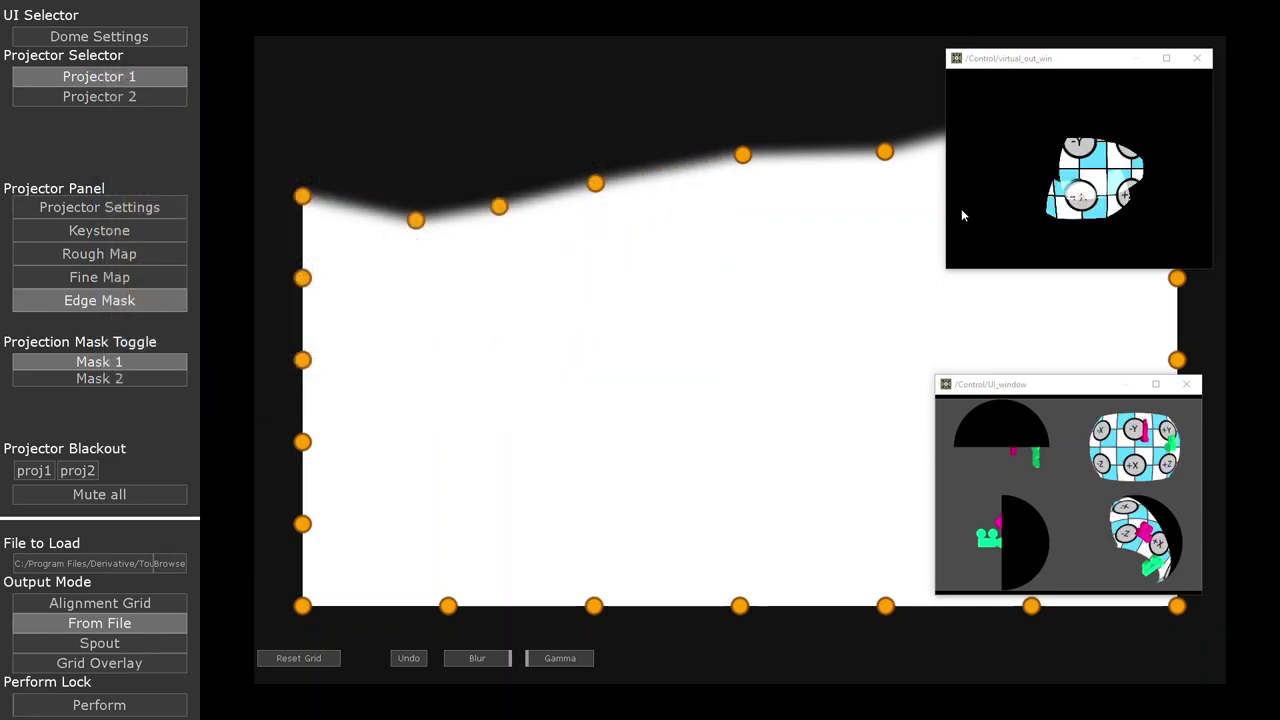
Step: Try the Spout output, return the output mode to From File, and lock the interface in perform mode
{"action": "left_click", "coordinate": [125, 643]}
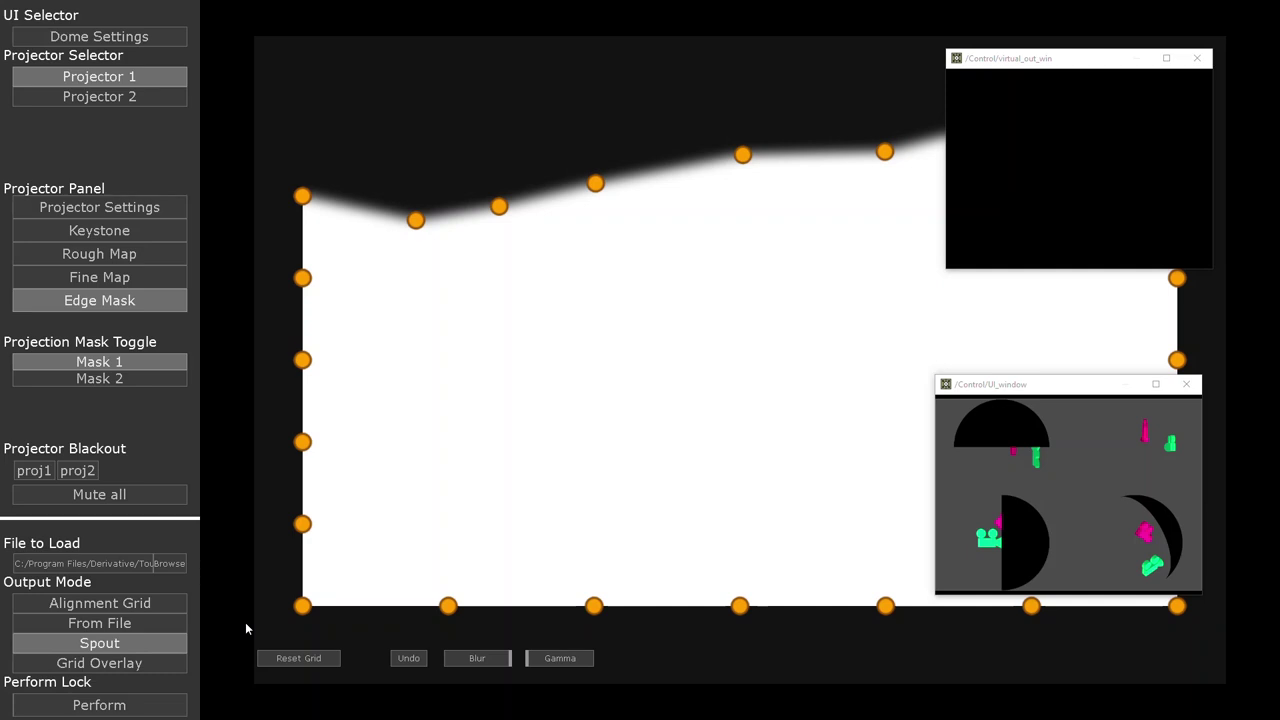
{"action": "left_click", "coordinate": [150, 623]}
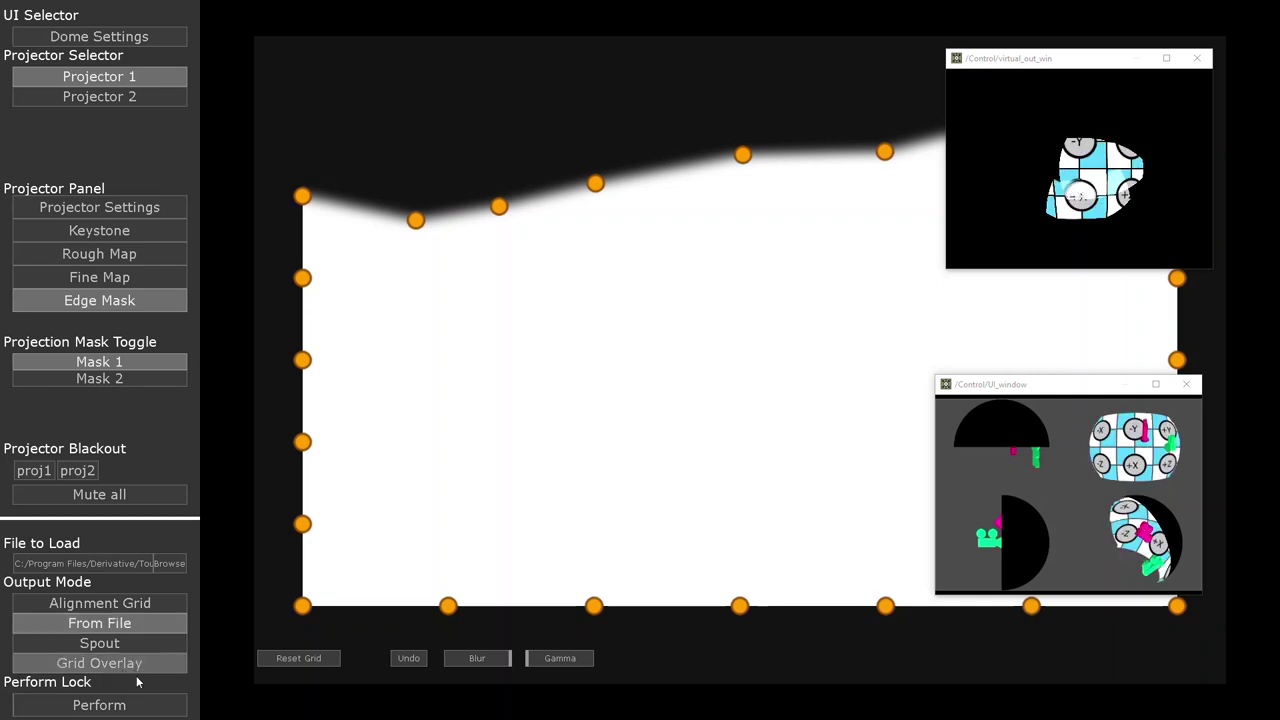
{"action": "left_click", "coordinate": [165, 708]}
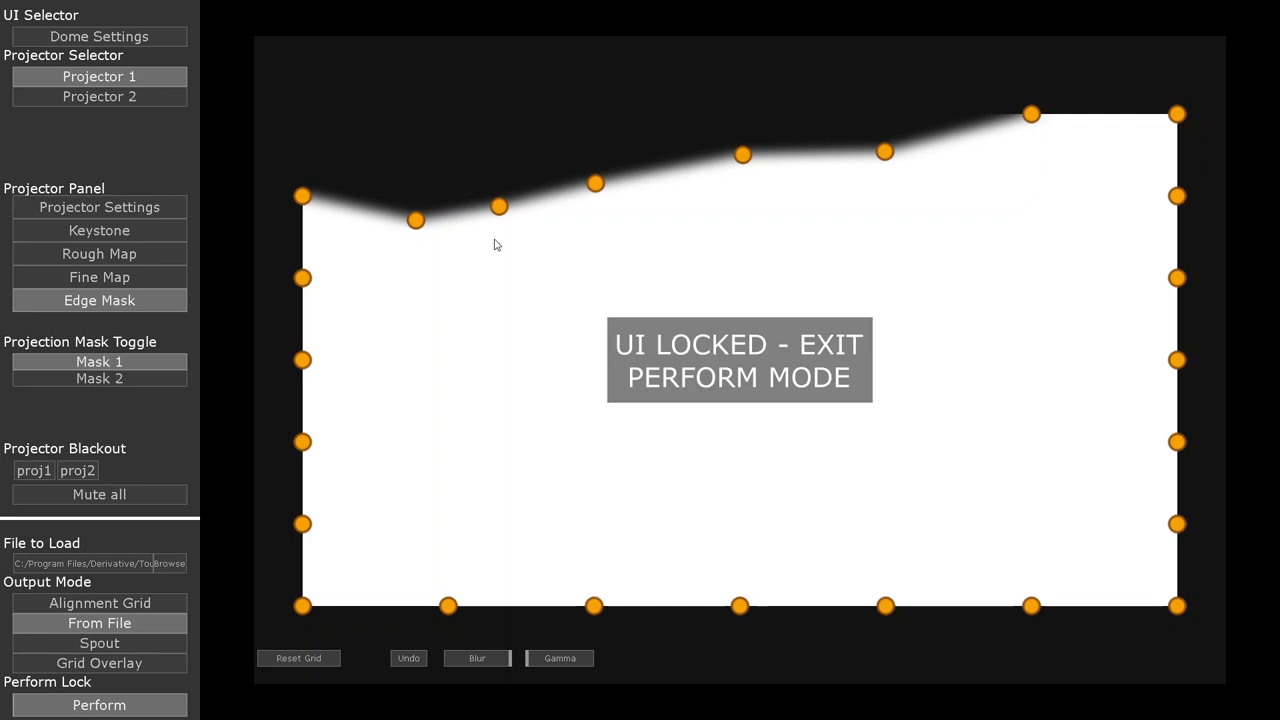
Step: Undo the last grid point moves in Projector 1's Rough Map and Fine Map
{"action": "left_click", "coordinate": [99, 254]}
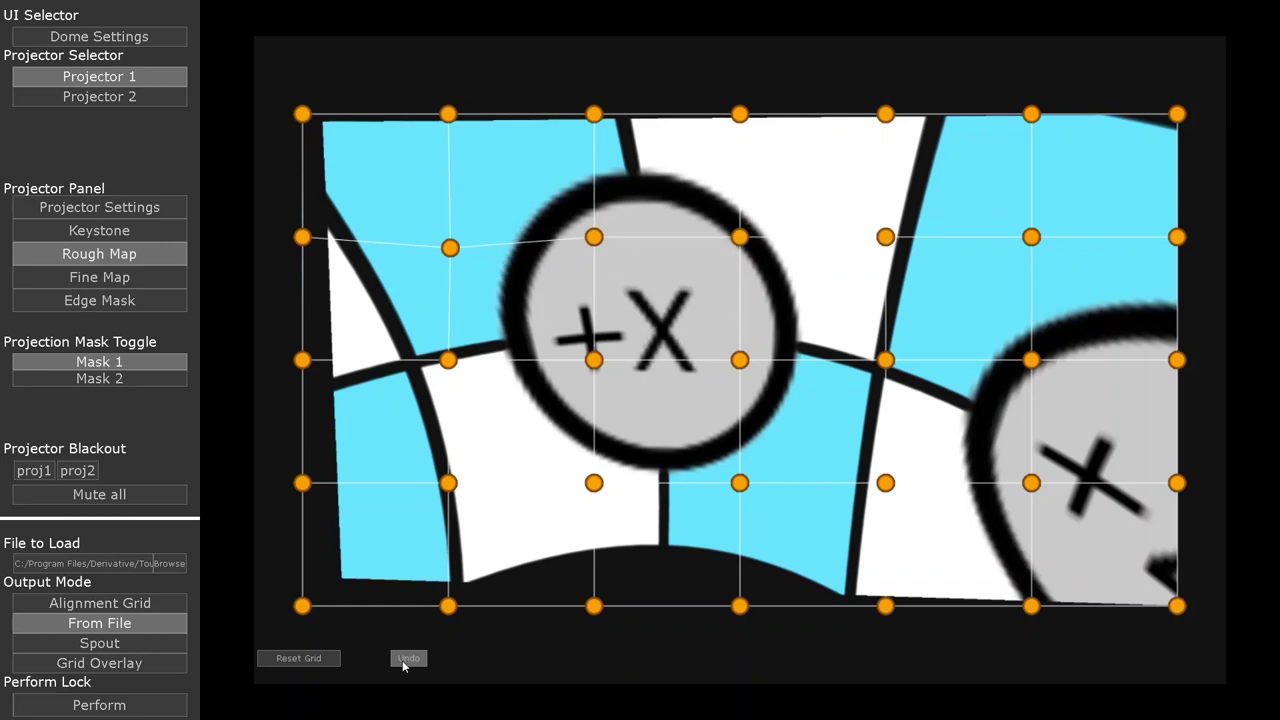
{"action": "left_click", "coordinate": [405, 664]}
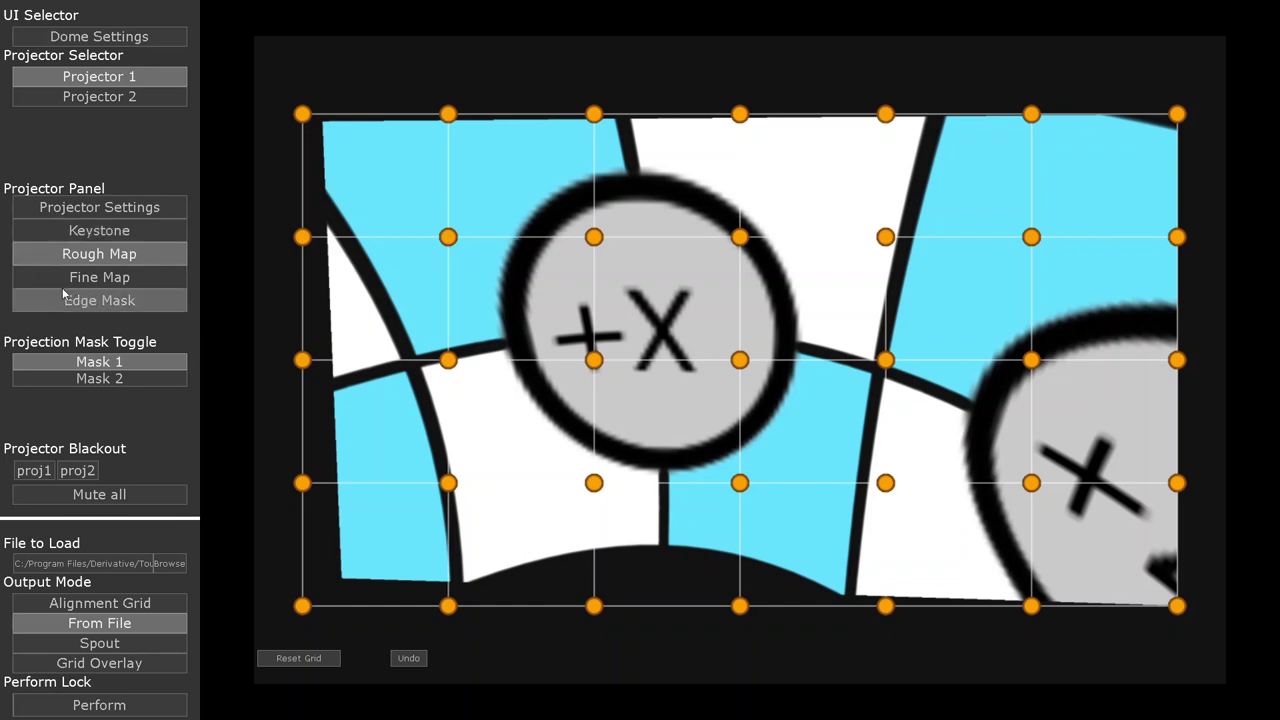
{"action": "left_click", "coordinate": [99, 277]}
{"action": "left_click", "coordinate": [405, 660]}
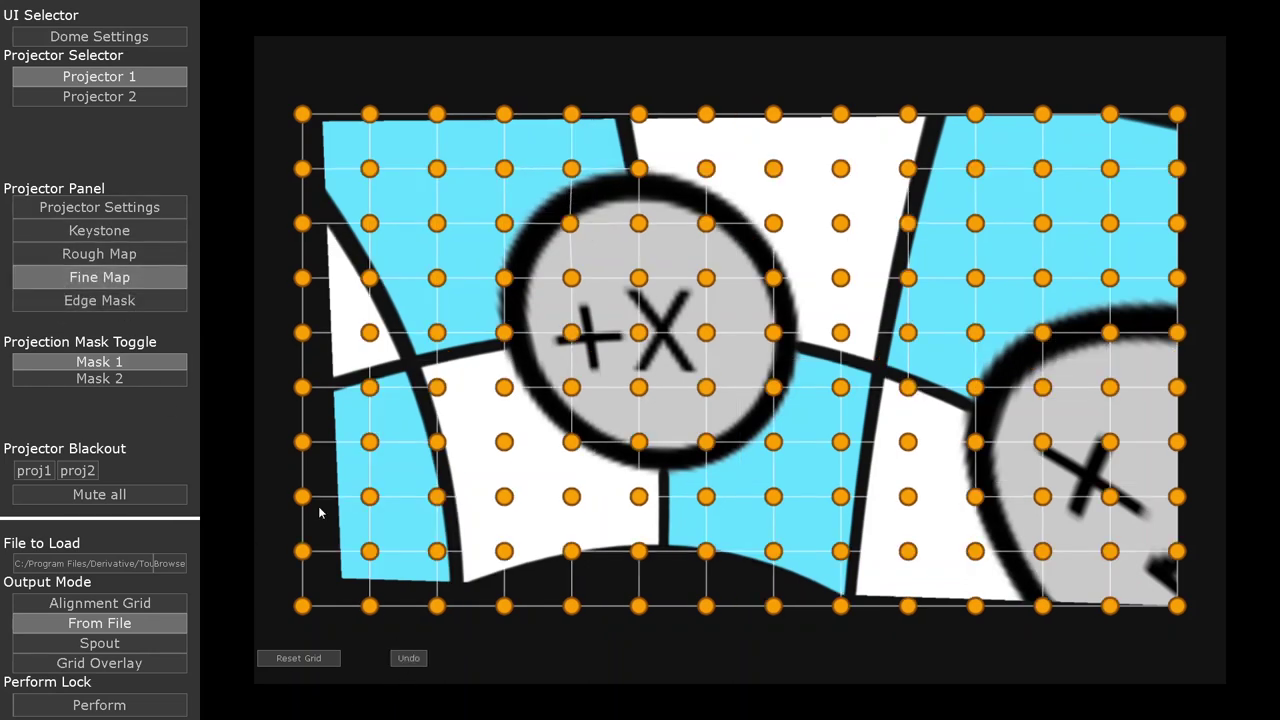
Step: Undo the most recent mask point moves in Projector 1's Edge Mask
{"action": "left_click", "coordinate": [99, 300]}
{"action": "left_click", "coordinate": [409, 658]}
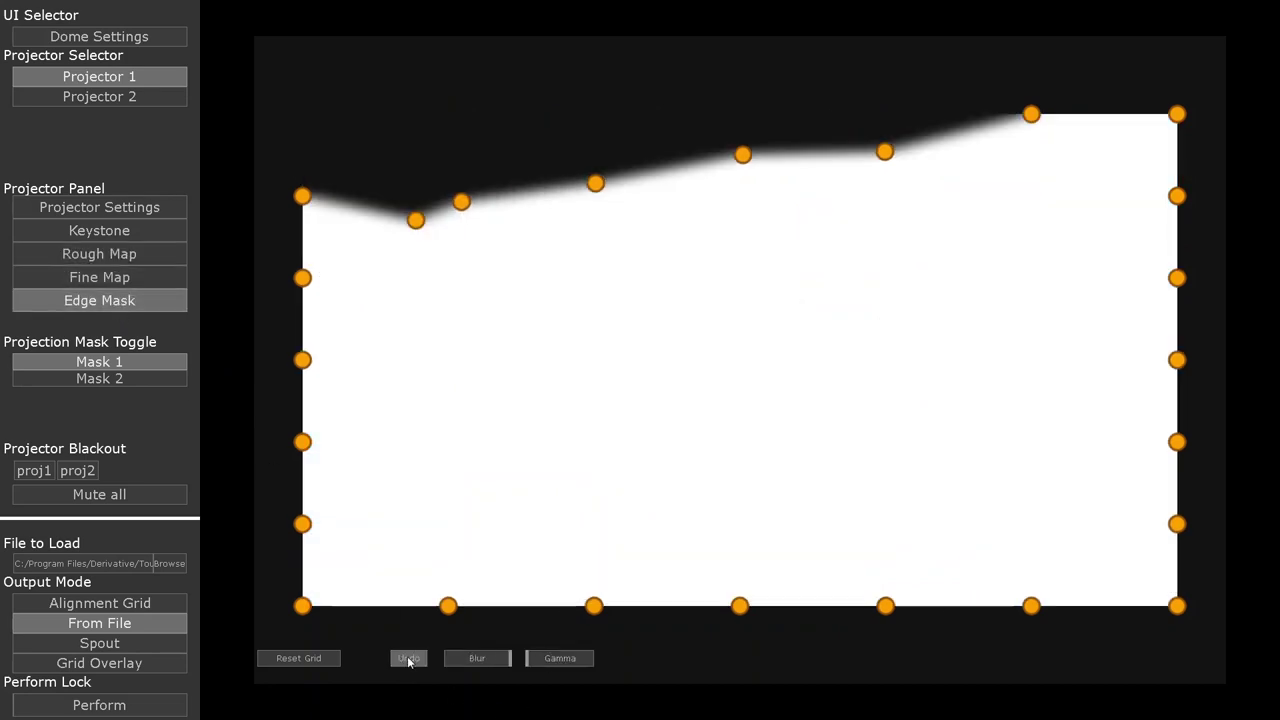
{"action": "left_click", "coordinate": [409, 658]}
Step: Undo the last Keystone adjustment of Projector 1, and briefly view Projector 2's page before returning to Projector 1
{"action": "left_click", "coordinate": [99, 230]}
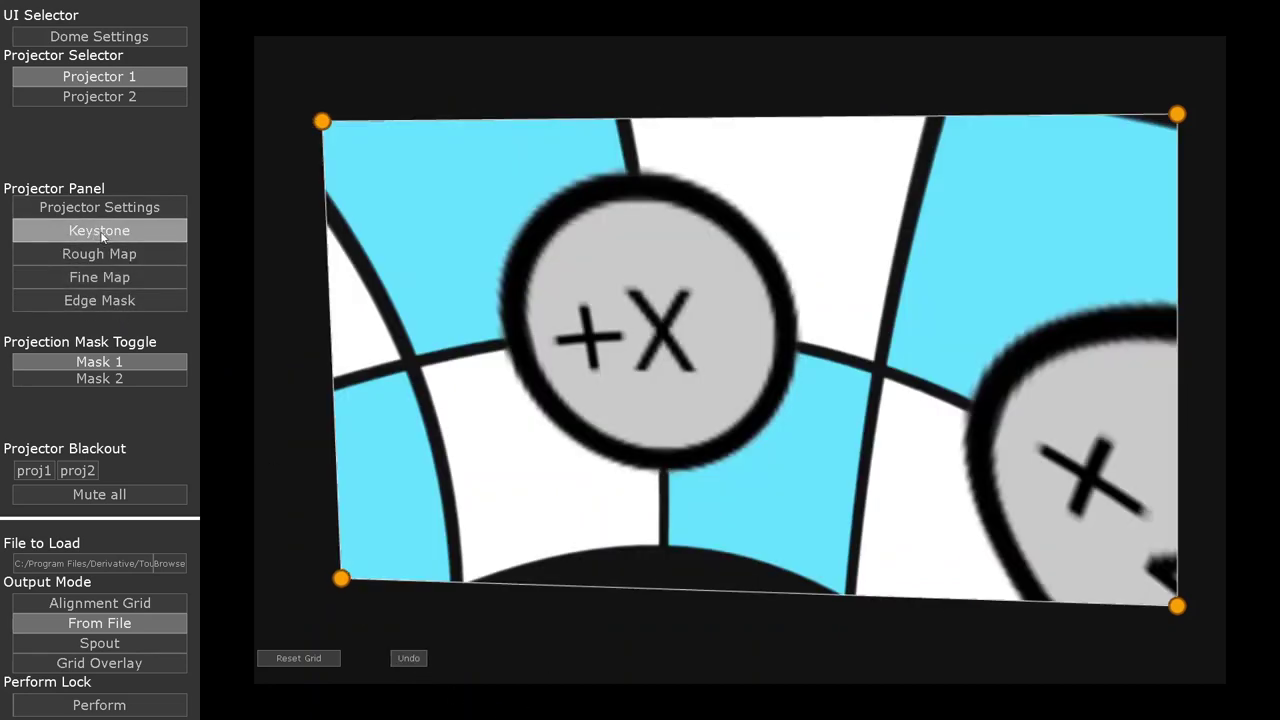
{"action": "left_click", "coordinate": [412, 658]}
{"action": "left_click", "coordinate": [131, 97]}
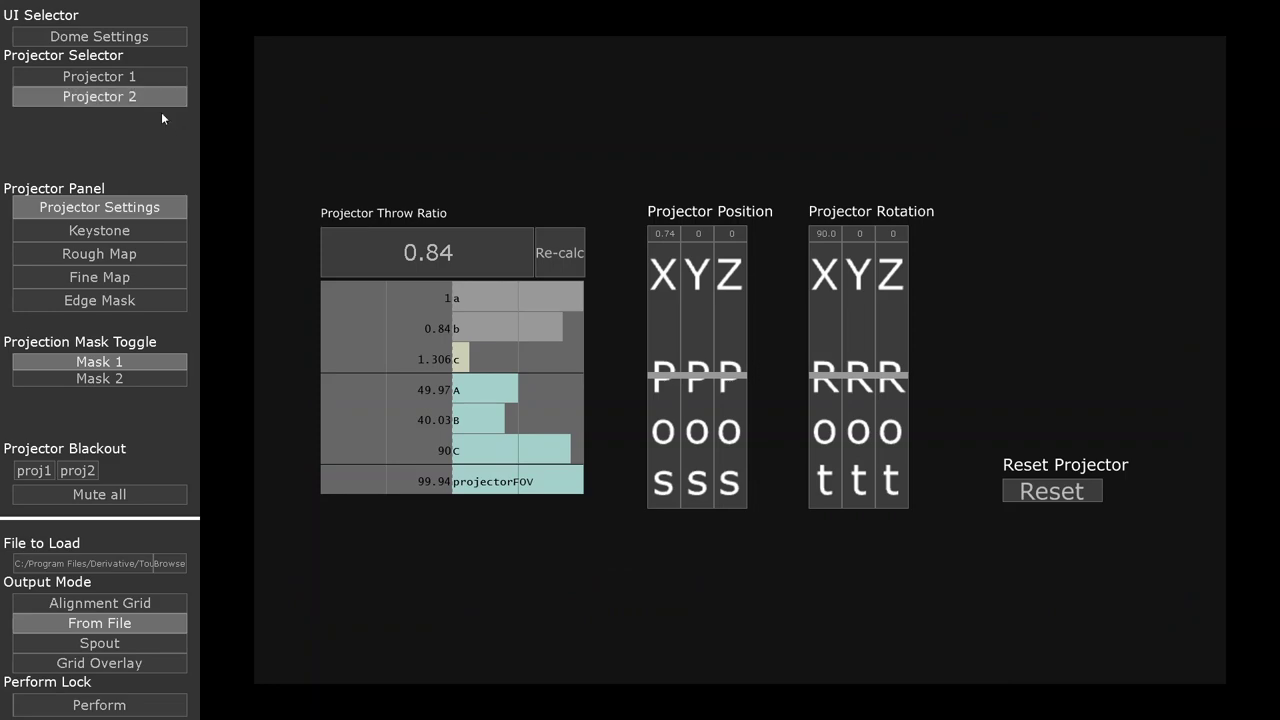
{"action": "left_click", "coordinate": [160, 78]}
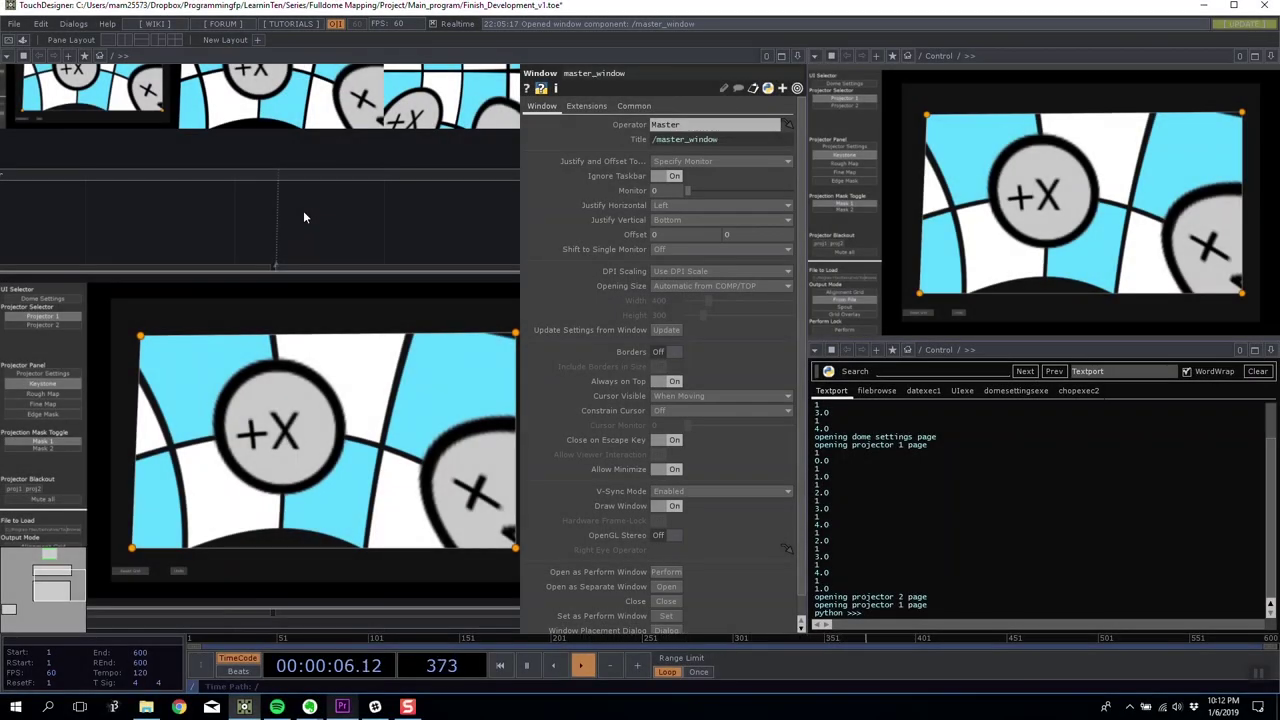
Step: Enter the Control component's network, and show the Dome Settings page in the interface preview
{"action": "scroll", "coordinate": [317, 477], "scroll_direction": "up", "scroll_amount": 8}
{"action": "left_click_drag", "start_coordinate": [340, 337], "coordinate": [448, 284]}
{"action": "scroll", "coordinate": [190, 371], "scroll_direction": "up", "scroll_amount": 4}
{"action": "scroll", "coordinate": [246, 412], "scroll_direction": "up", "scroll_amount": 4}
{"action": "left_click", "coordinate": [113, 424]}
{"action": "left_click_drag", "start_coordinate": [468, 368], "coordinate": [256, 324]}
{"action": "left_click_drag", "start_coordinate": [388, 314], "coordinate": [460, 299]}
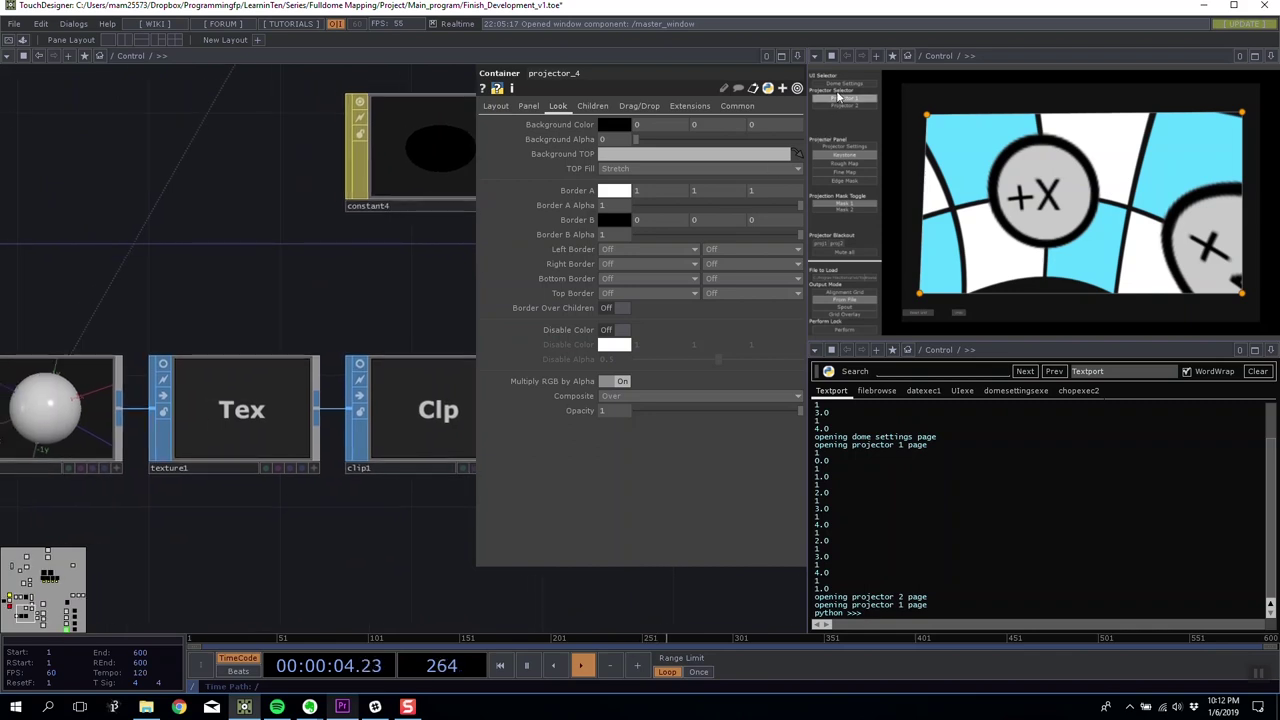
{"action": "left_click", "coordinate": [843, 85]}
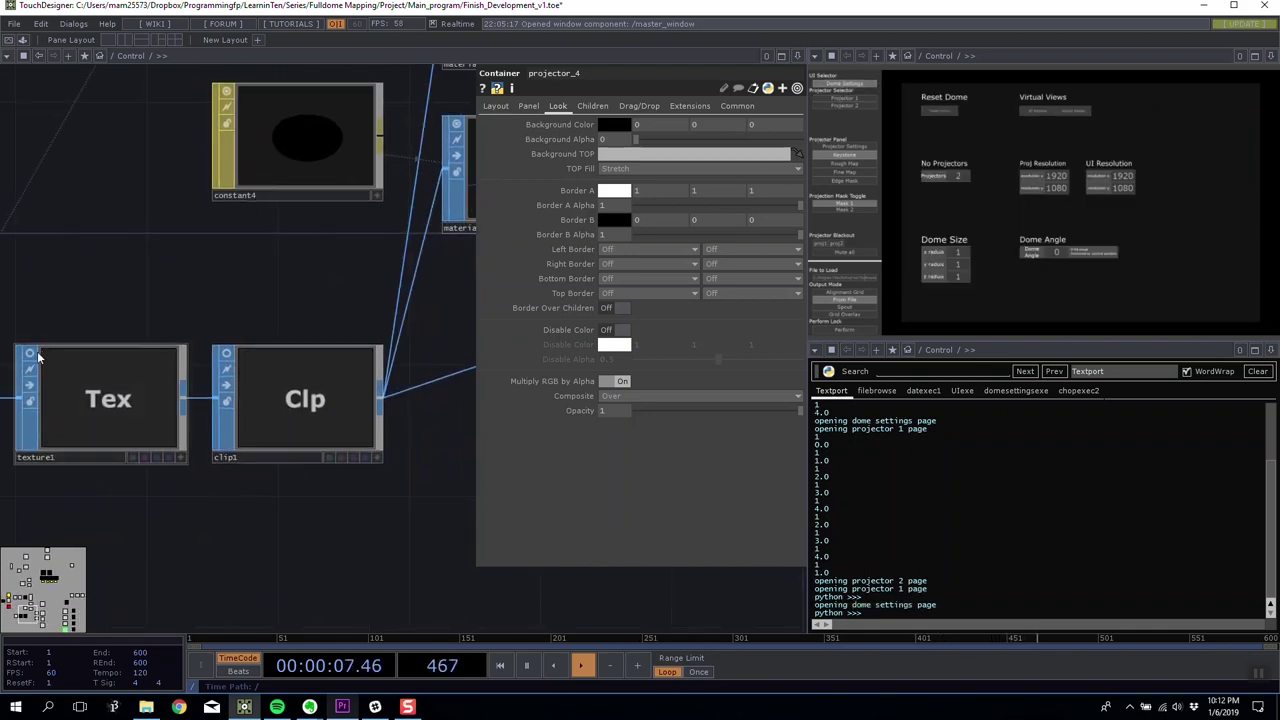
Step: Turn on the viewers of the texture1 and clip1 nodes, and show clip1's parameters
{"action": "left_click", "coordinate": [31, 353]}
{"action": "left_click", "coordinate": [226, 353]}
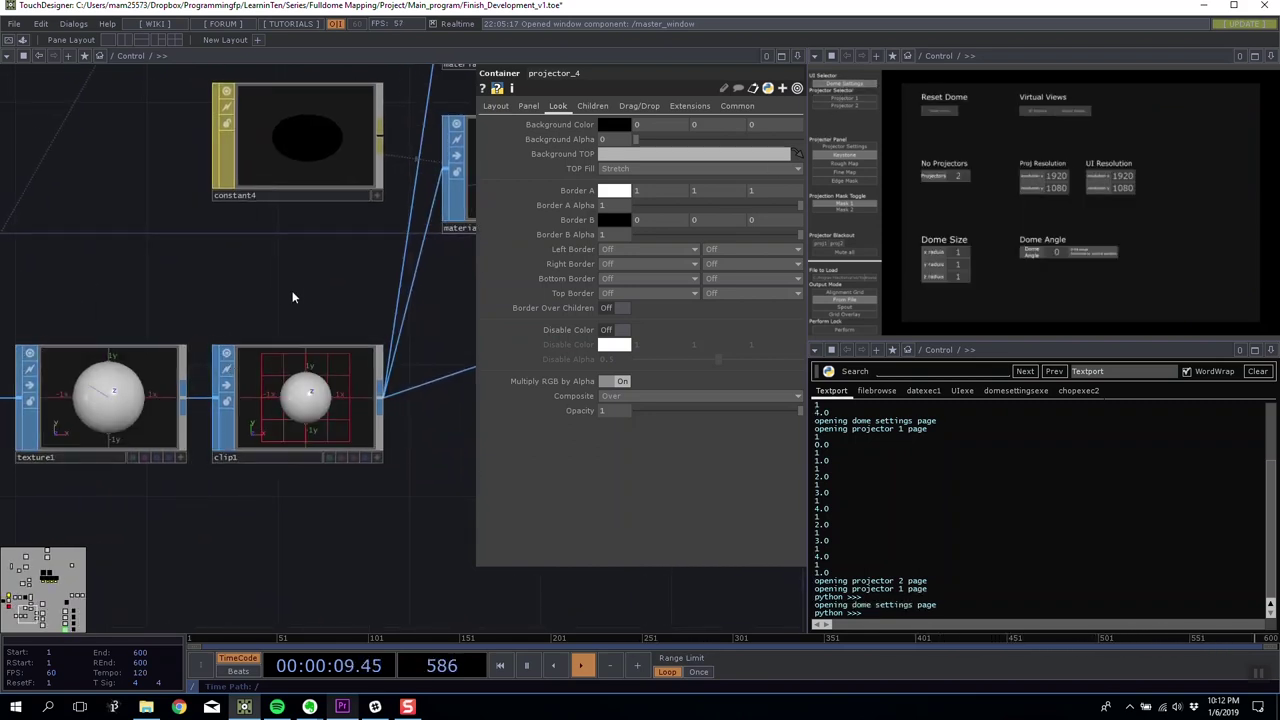
{"action": "left_click_drag", "start_coordinate": [291, 291], "coordinate": [197, 305]}
{"action": "left_click_drag", "start_coordinate": [250, 402], "coordinate": [289, 371]}
Step: Show the dome geometry's parameters and examine the network from the dome to the projector_1 and projector_2 containers
{"action": "scroll", "coordinate": [286, 386], "scroll_direction": "down", "scroll_amount": 3}
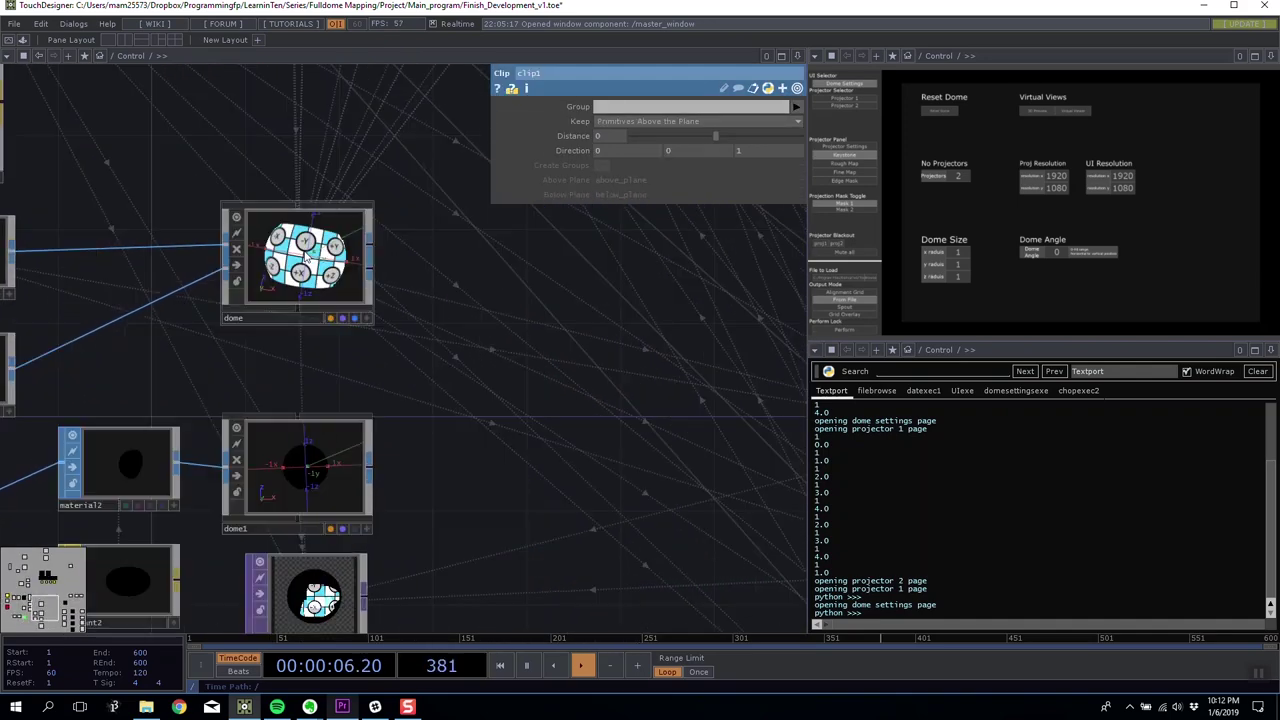
{"action": "left_click", "coordinate": [306, 257]}
{"action": "left_click_drag", "start_coordinate": [413, 214], "coordinate": [147, 287]}
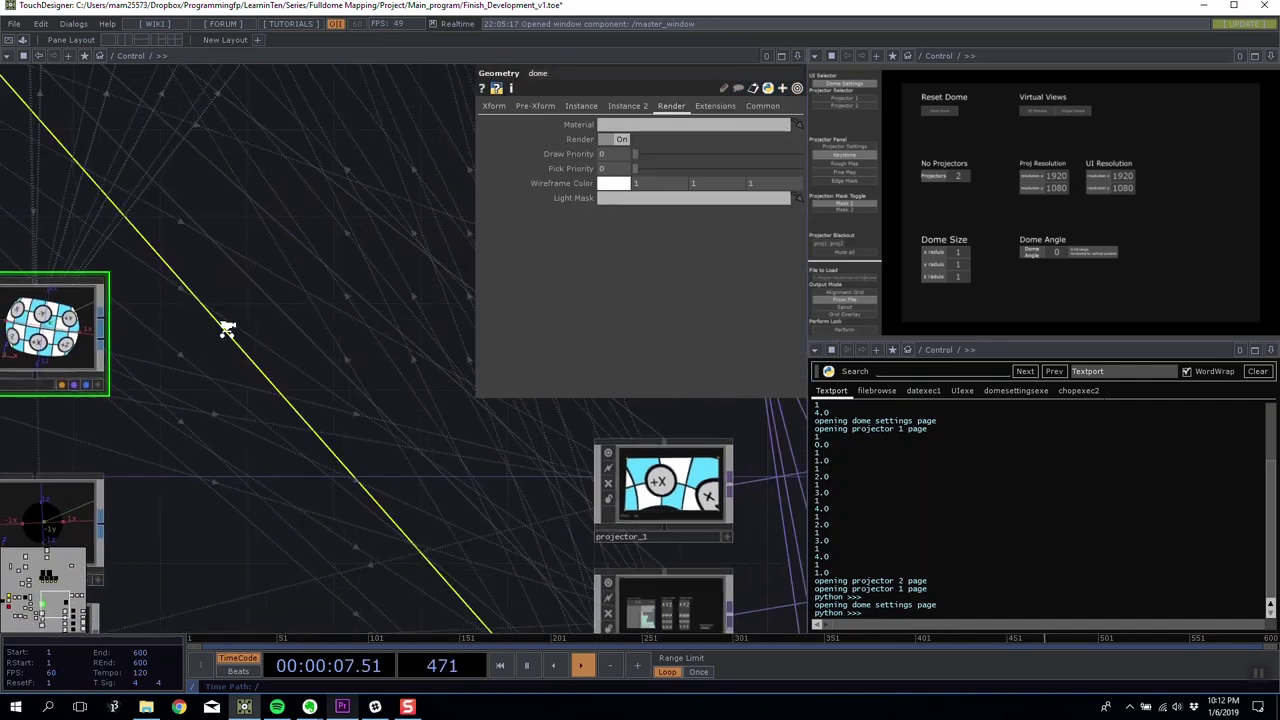
{"action": "scroll", "coordinate": [226, 329], "scroll_direction": "down", "scroll_amount": 5}
{"action": "left_click_drag", "start_coordinate": [370, 343], "coordinate": [294, 332]}
{"action": "scroll", "coordinate": [335, 387], "scroll_direction": "up", "scroll_amount": 10}
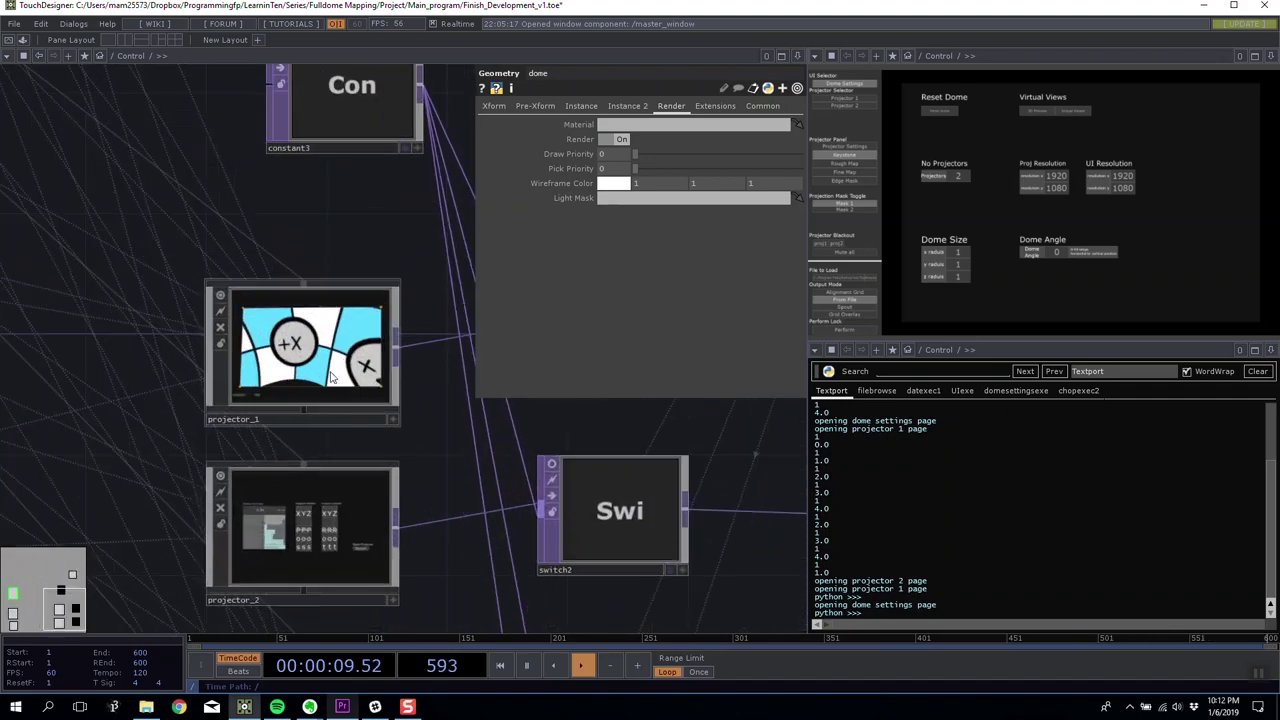
{"action": "scroll", "coordinate": [357, 386], "scroll_direction": "down", "scroll_amount": 8}
{"action": "scroll", "coordinate": [400, 350], "scroll_direction": "down", "scroll_amount": 1}
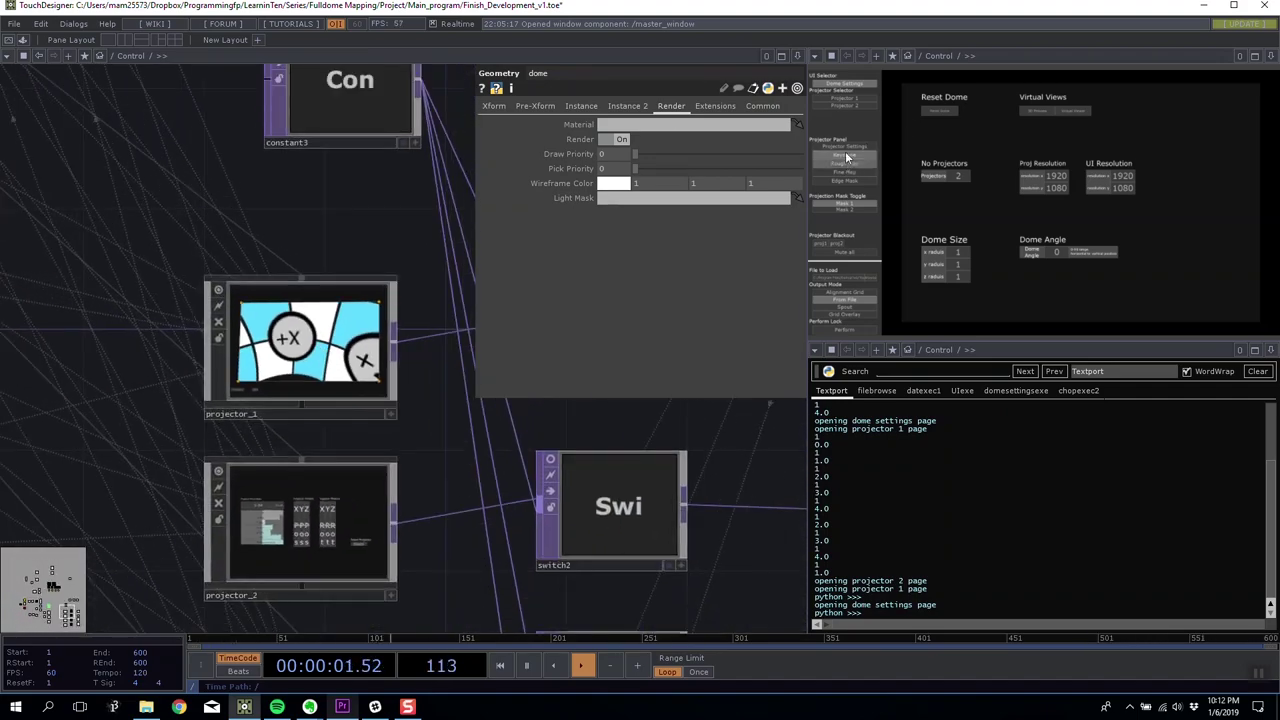
Step: Show Projector 1's page in the interface preview, and enter the projector_1 container to view its projector_0 camera
{"action": "left_click", "coordinate": [848, 98]}
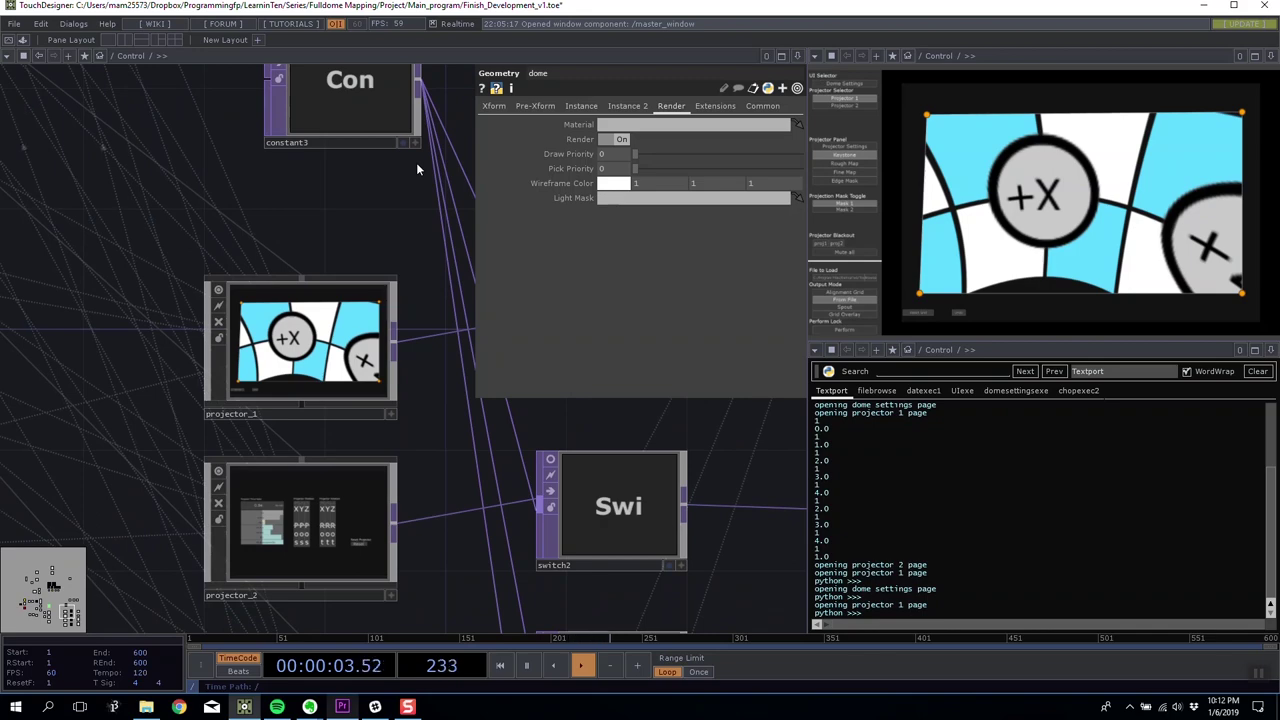
{"action": "scroll", "coordinate": [407, 304], "scroll_direction": "up", "scroll_amount": 10}
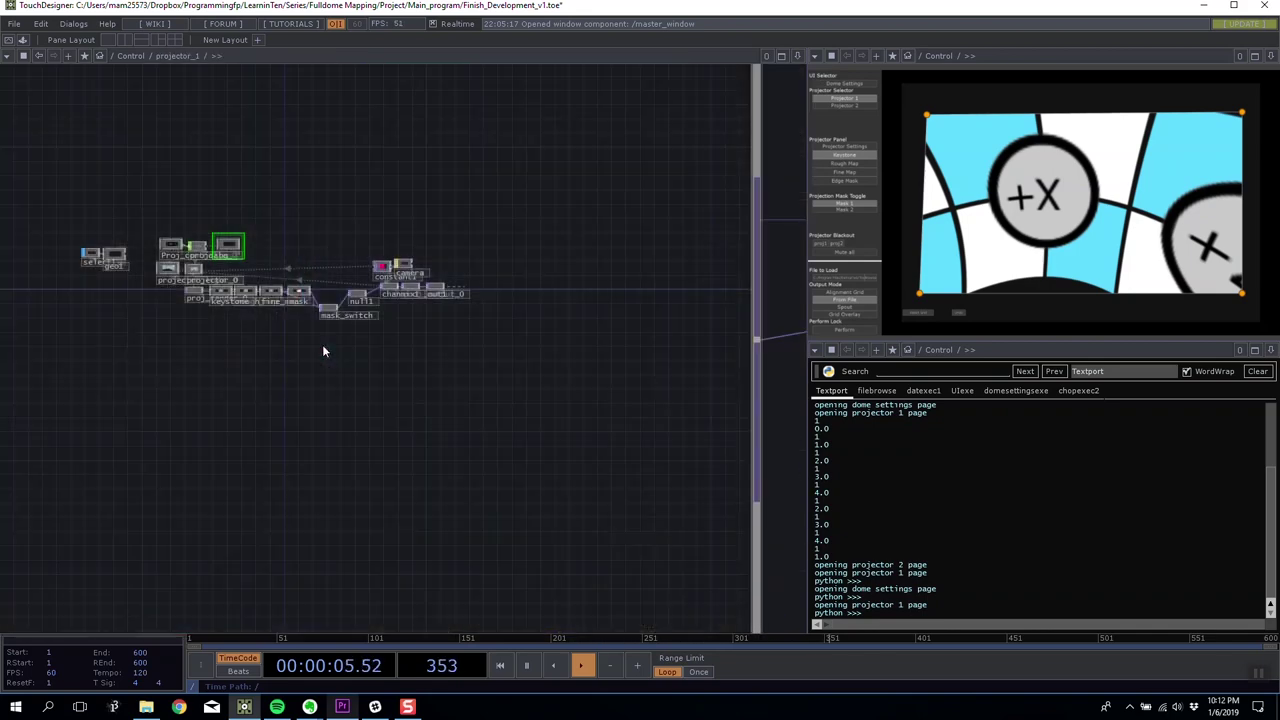
{"action": "scroll", "coordinate": [322, 344], "scroll_direction": "up", "scroll_amount": 5}
{"action": "left_click_drag", "start_coordinate": [290, 411], "coordinate": [294, 391]}
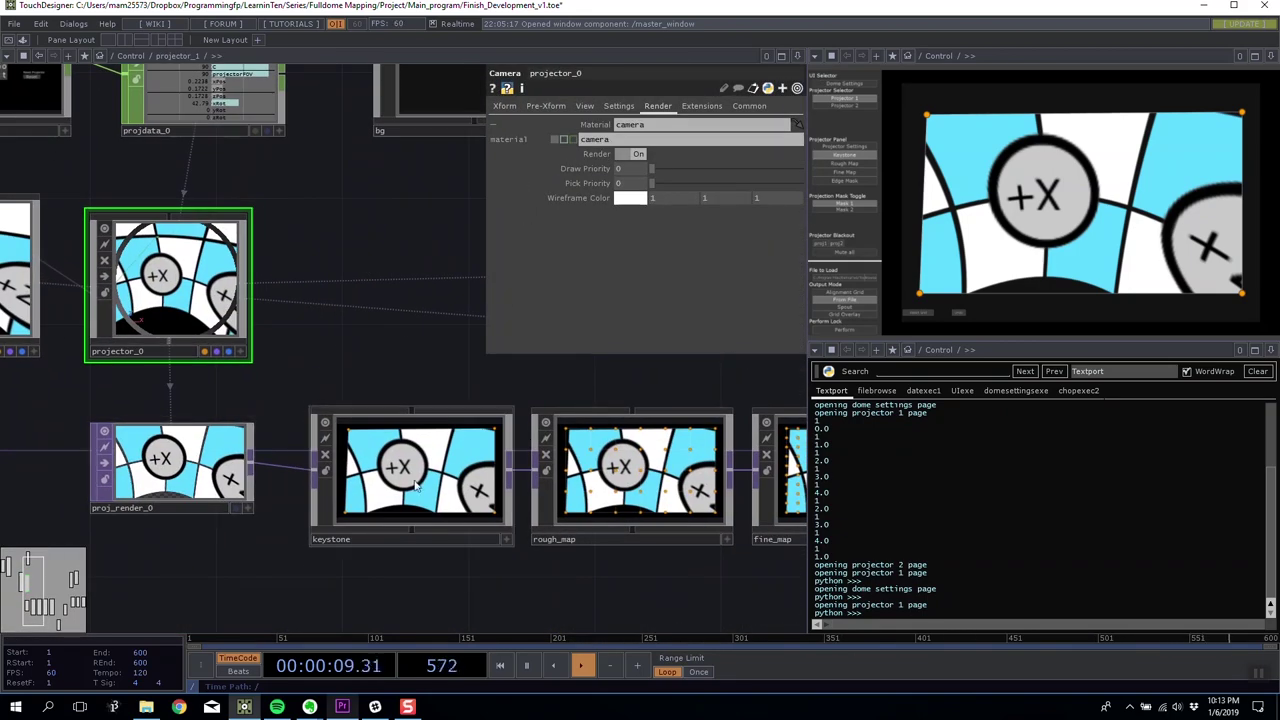
Step: Examine the projector_1 mapping chain, showing the parameters of its keystone and mask containers
{"action": "left_click", "coordinate": [326, 470]}
{"action": "left_click_drag", "start_coordinate": [312, 332], "coordinate": [32, 362]}
{"action": "left_click_drag", "start_coordinate": [343, 385], "coordinate": [219, 334]}
{"action": "scroll", "coordinate": [300, 300], "scroll_direction": "right", "scroll_amount": 10}
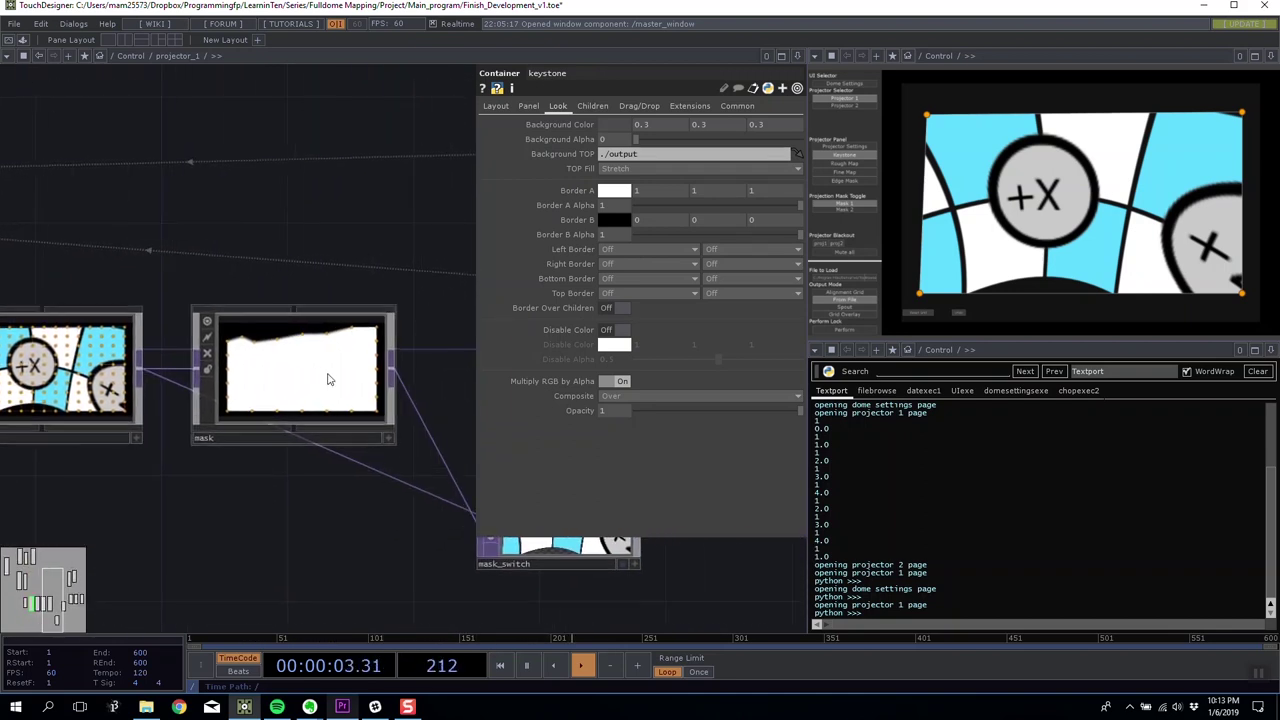
{"action": "left_click", "coordinate": [332, 372]}
{"action": "scroll", "coordinate": [240, 215], "scroll_direction": "right", "scroll_amount": 6}
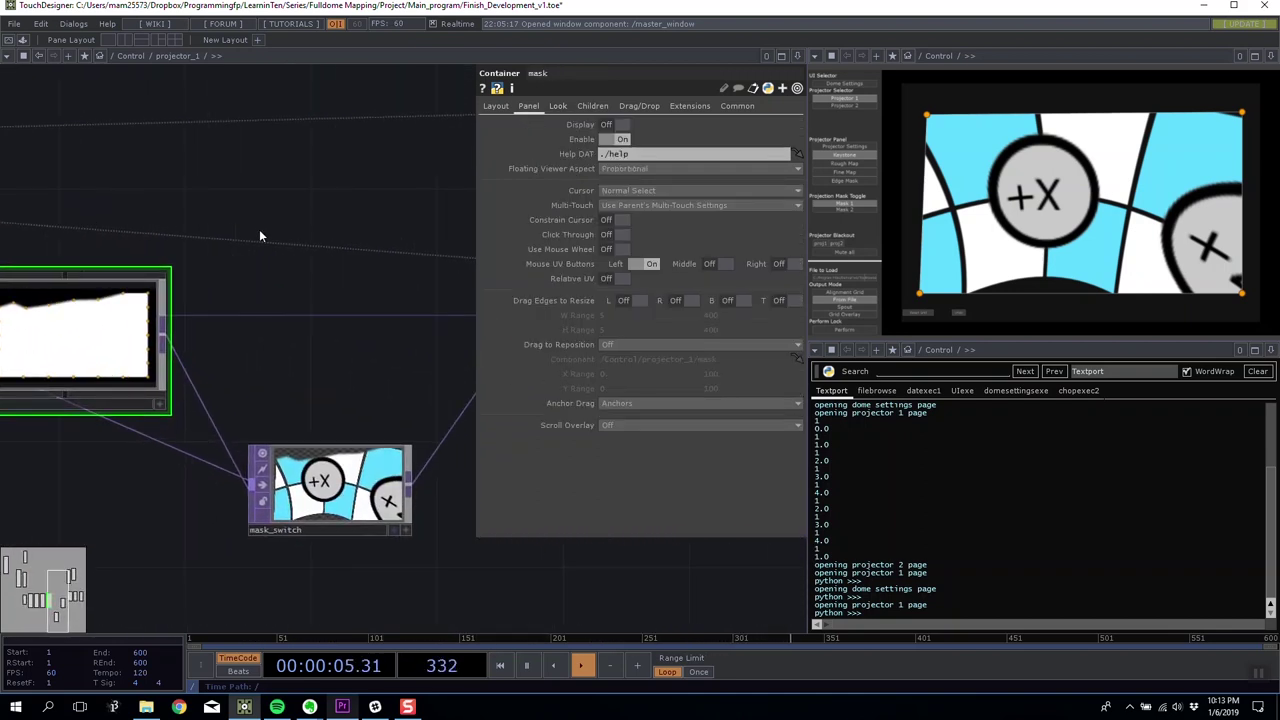
Step: Follow the projector_1 chain from mask_switch through null1 and the channel mix node to its output
{"action": "middle_click_drag", "start_coordinate": [336, 240], "coordinate": [290, 258]}
{"action": "left_click_drag", "start_coordinate": [290, 258], "coordinate": [251, 251]}
{"action": "middle_click_drag", "start_coordinate": [218, 404], "coordinate": [252, 402]}
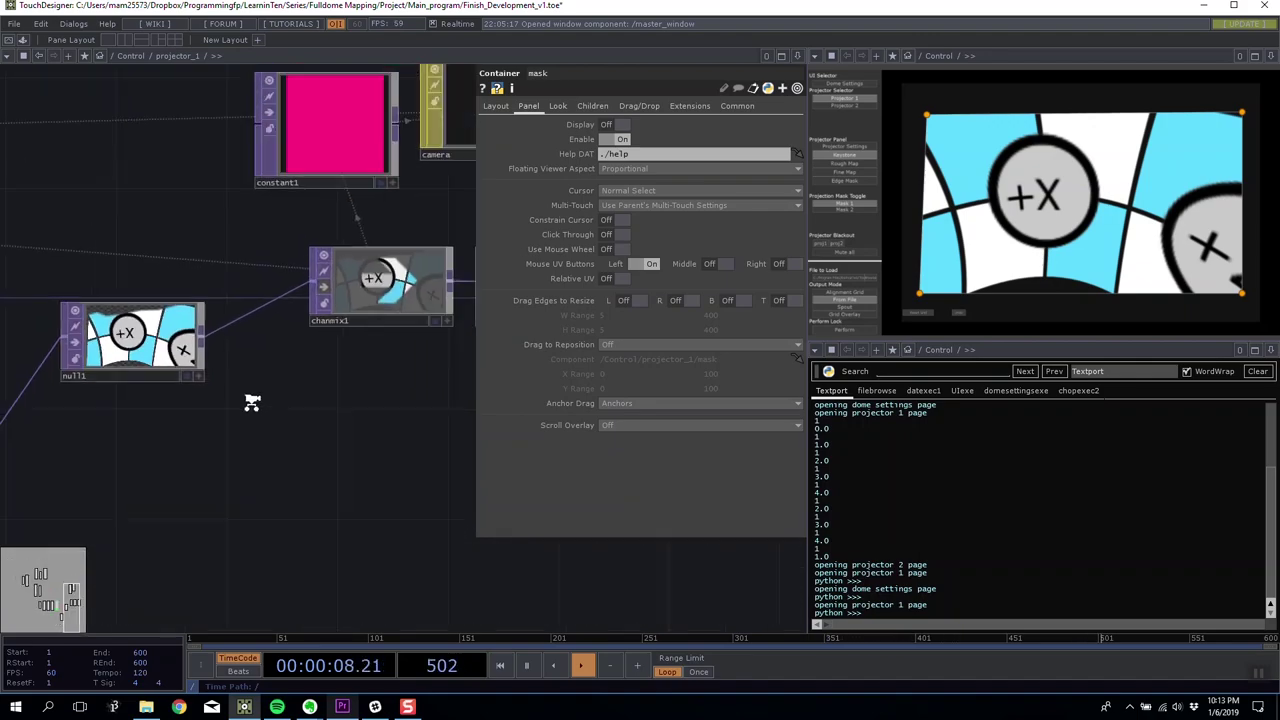
{"action": "scroll", "coordinate": [252, 402], "scroll_direction": "down", "scroll_amount": 2}
{"action": "left_click_drag", "start_coordinate": [368, 392], "coordinate": [109, 368]}
Step: Leave the projector_1 network and view the four projector containers with their switches and outputs in Control
{"action": "scroll", "coordinate": [344, 372], "scroll_direction": "down", "scroll_amount": 8}
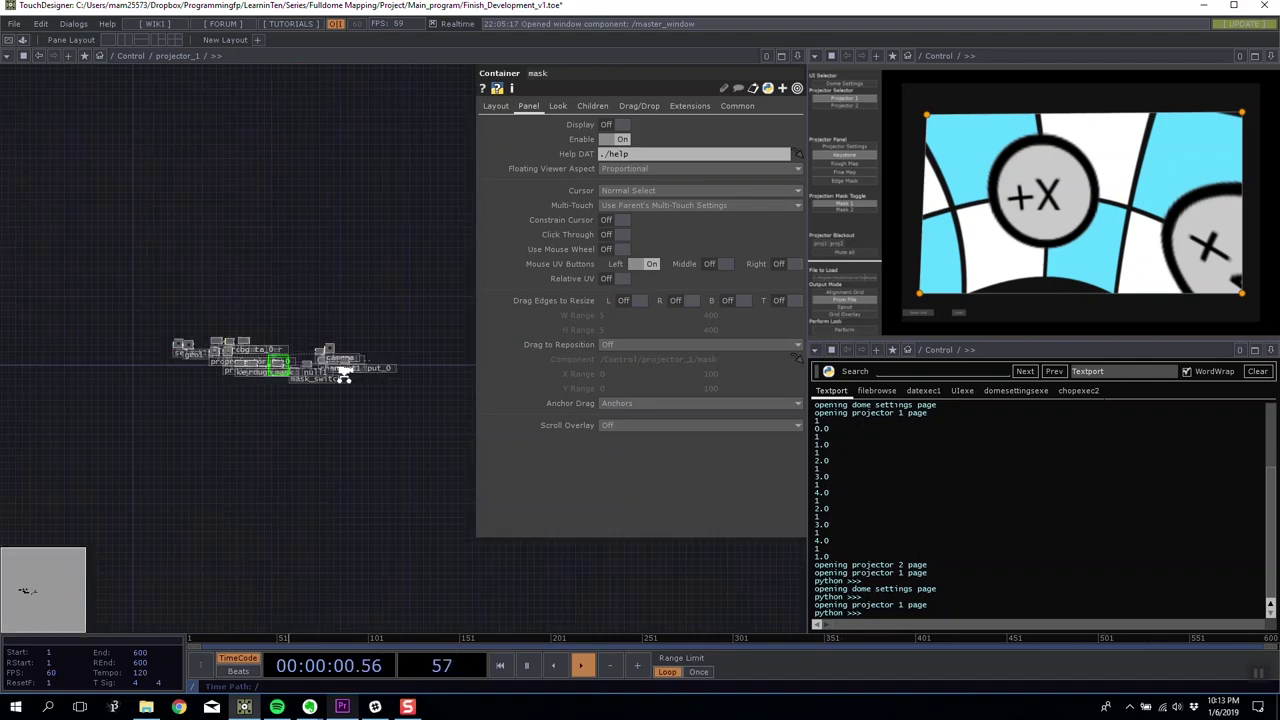
{"action": "scroll", "coordinate": [344, 374], "scroll_direction": "down", "scroll_amount": 10}
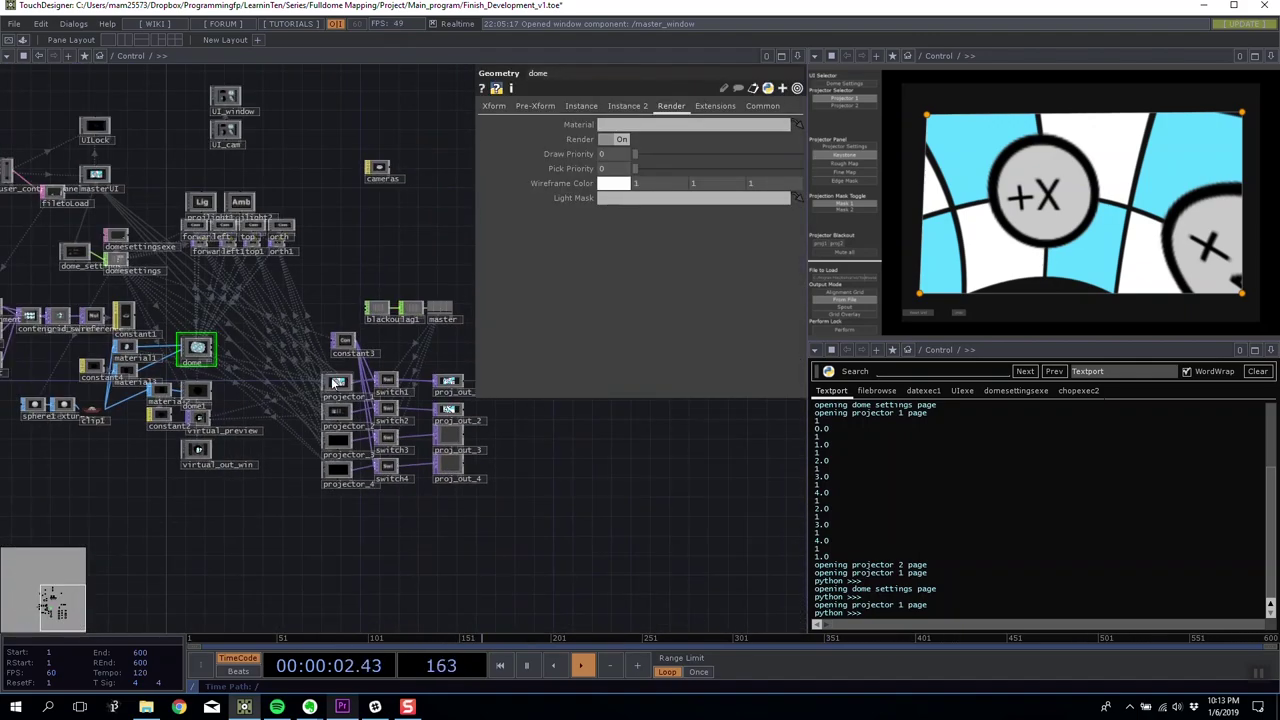
{"action": "scroll", "coordinate": [332, 374], "scroll_direction": "up", "scroll_amount": 4}
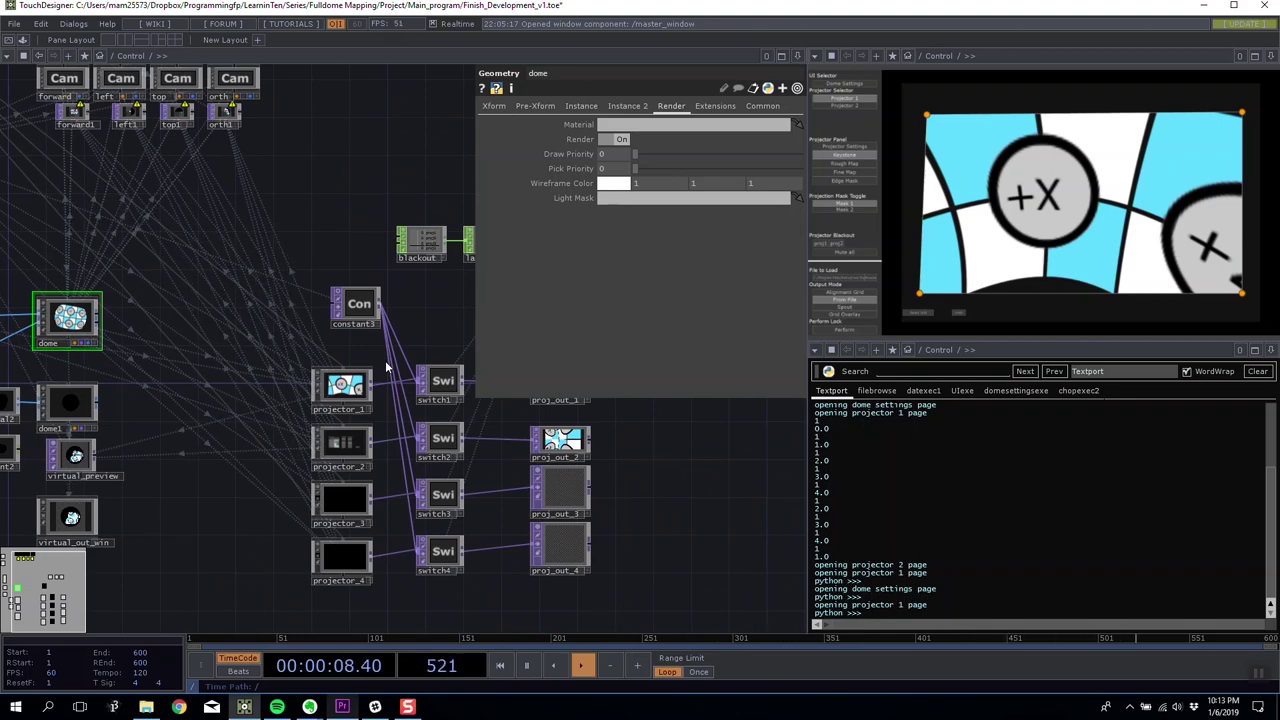
Step: Open the UI_window virtual view from the Dome Settings page and move its window partly over the parameters
{"action": "left_click", "coordinate": [848, 92]}
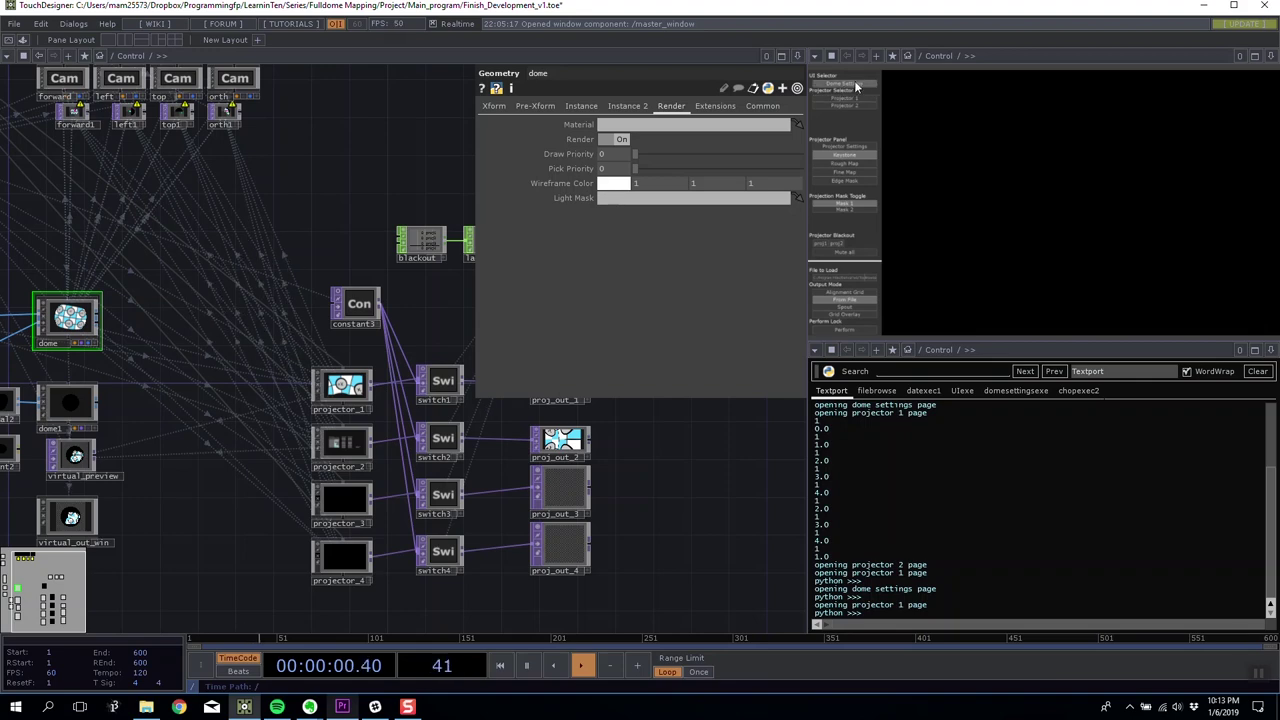
{"action": "left_click", "coordinate": [855, 86]}
{"action": "left_click", "coordinate": [1042, 115]}
{"action": "left_click_drag", "start_coordinate": [1141, 266], "coordinate": [879, 133]}
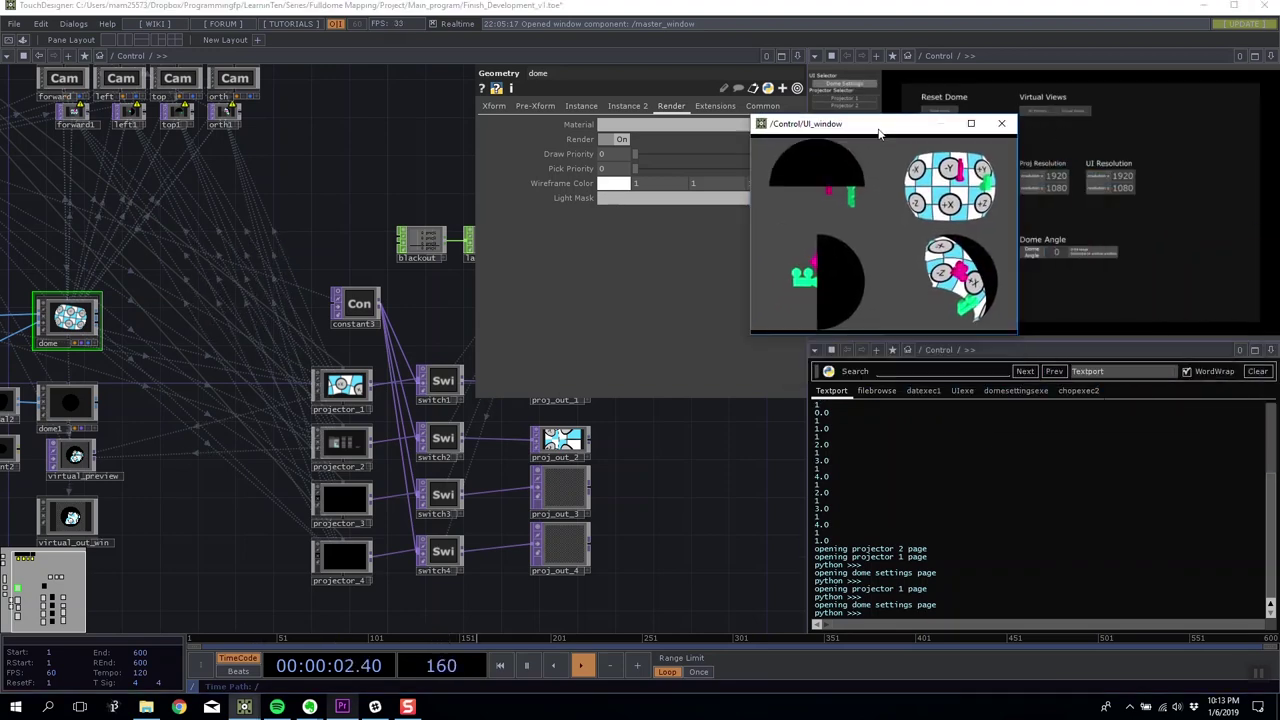